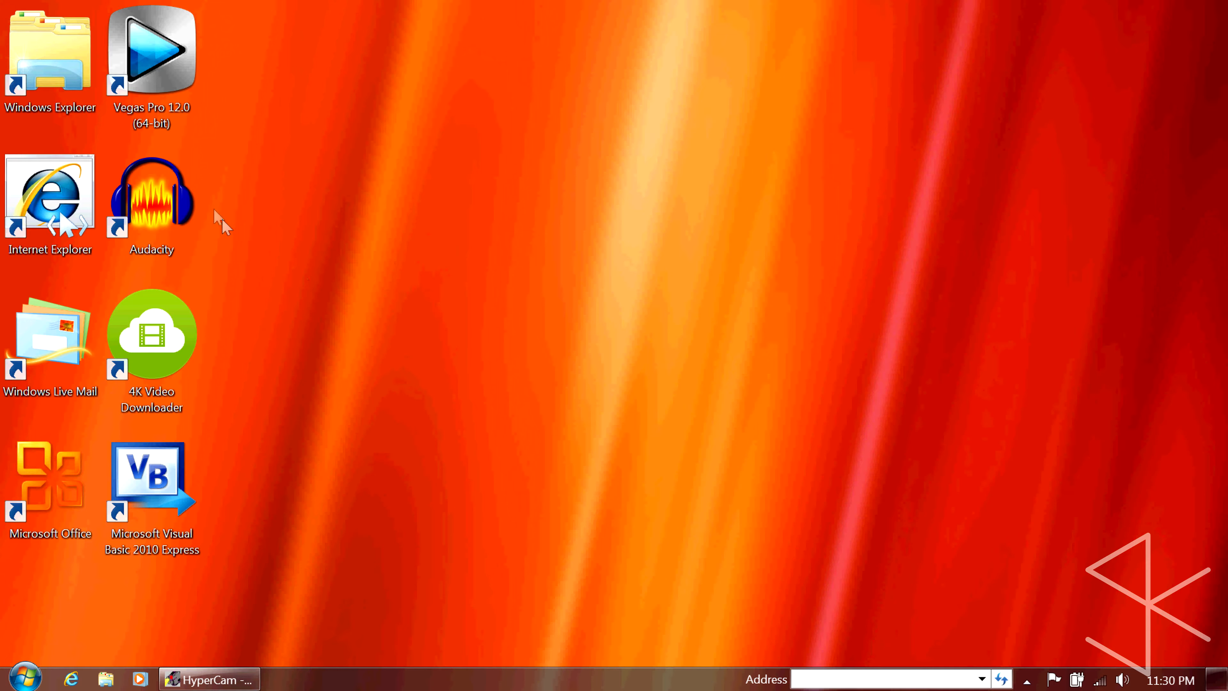
Open Audacity, dismiss its welcome message and maximize the window
{"action": "left_click", "coordinate": [185, 209]}
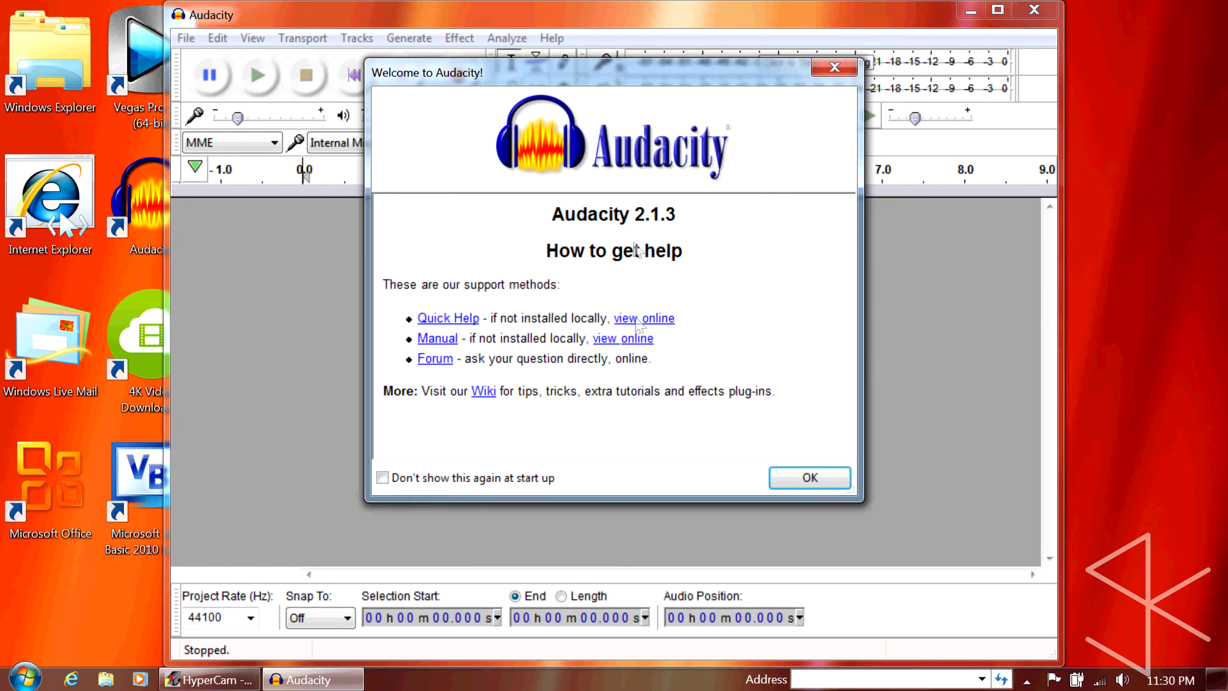
{"action": "left_click", "coordinate": [809, 477]}
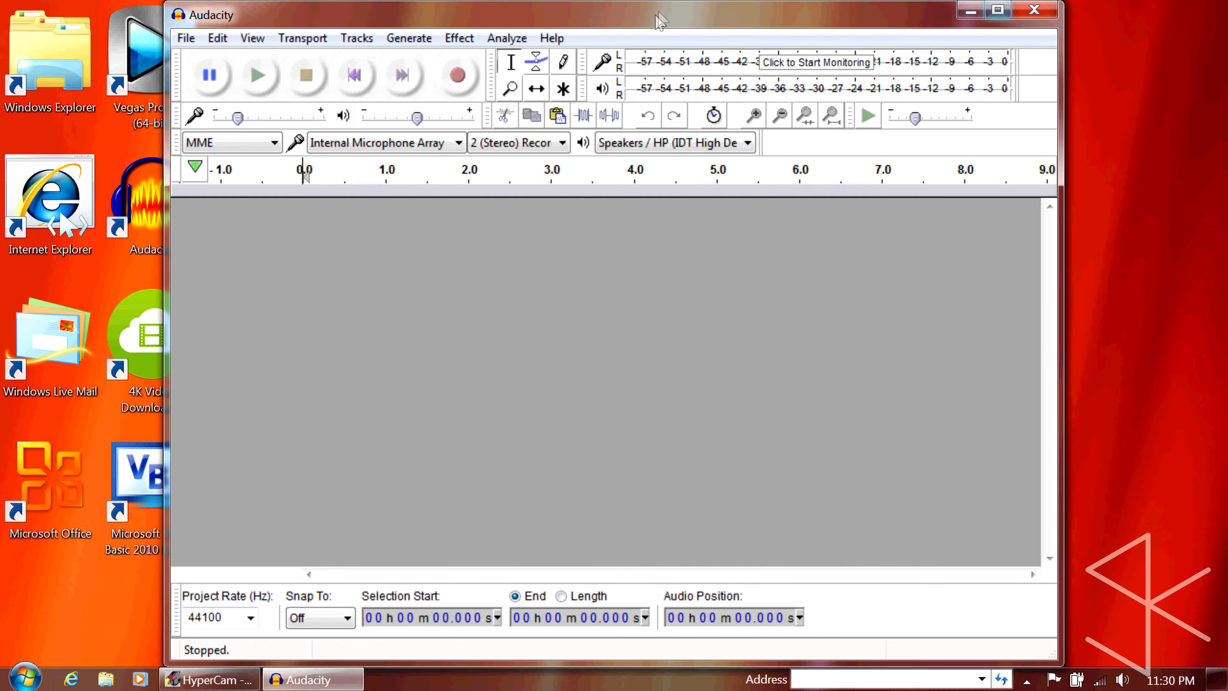
{"action": "double_click", "coordinate": [660, 19]}
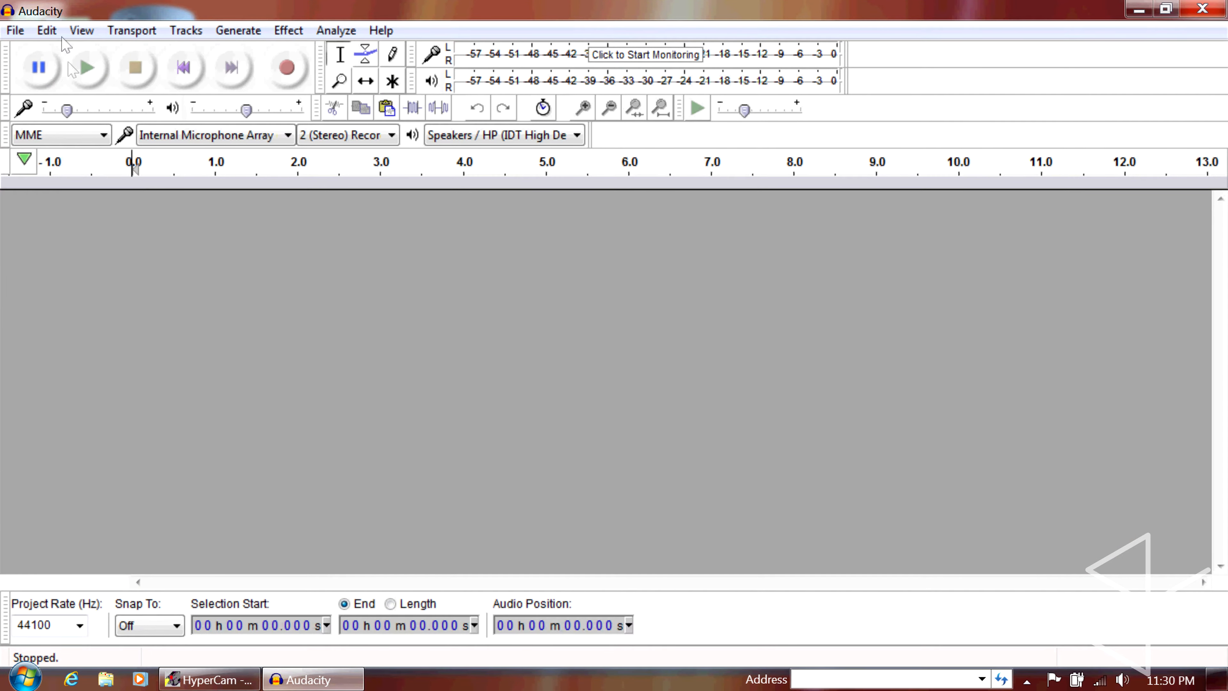
Try to import the audio of Paramount Pictures 100th Anniversary Logo.mp4 from the Videos folder into Audacity
{"action": "left_click", "coordinate": [15, 29]}
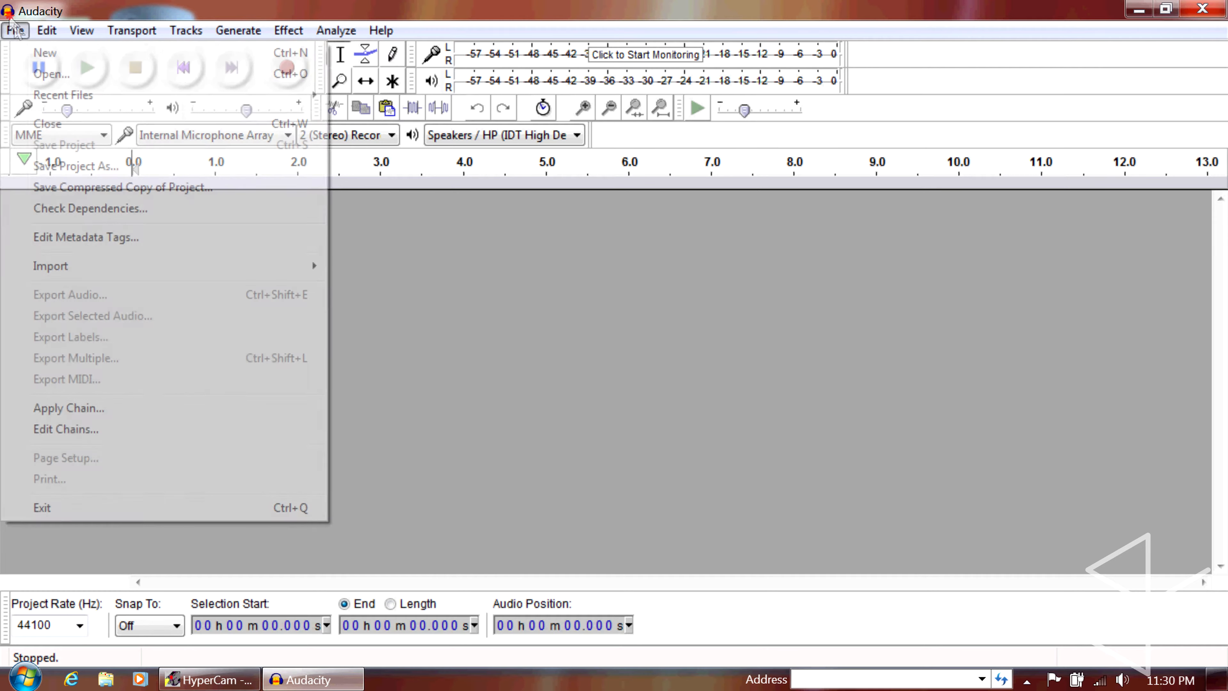
{"action": "mouse_move", "coordinate": [249, 263]}
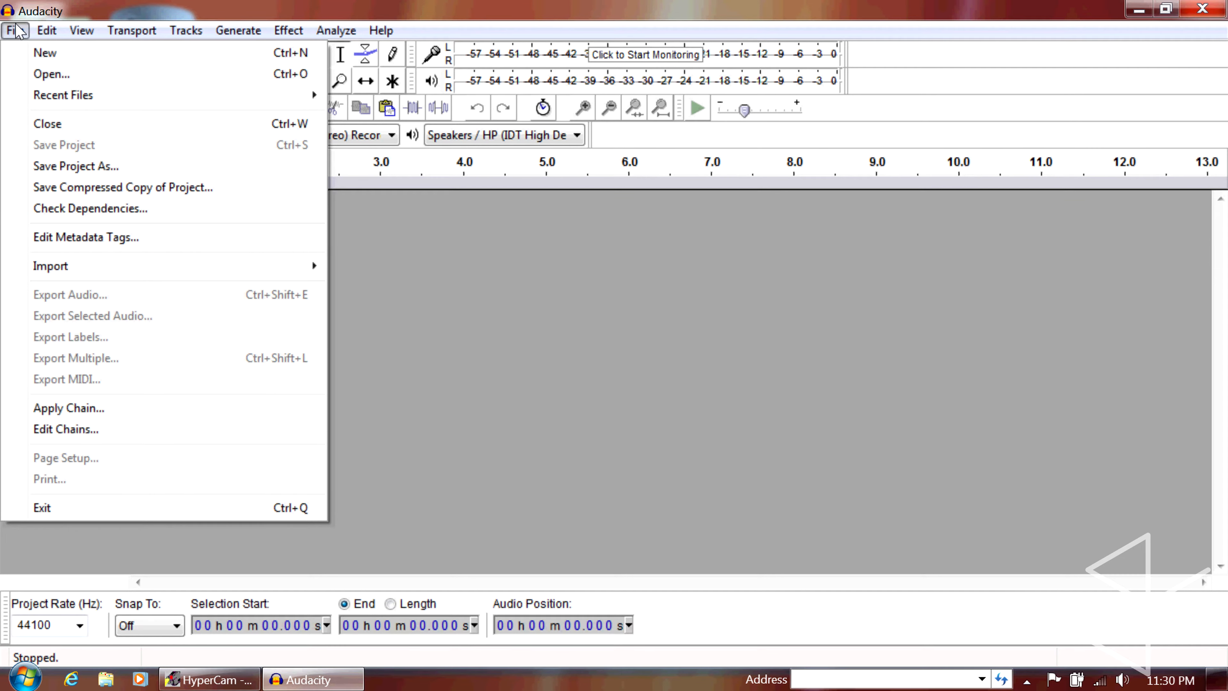
{"action": "mouse_move", "coordinate": [208, 266]}
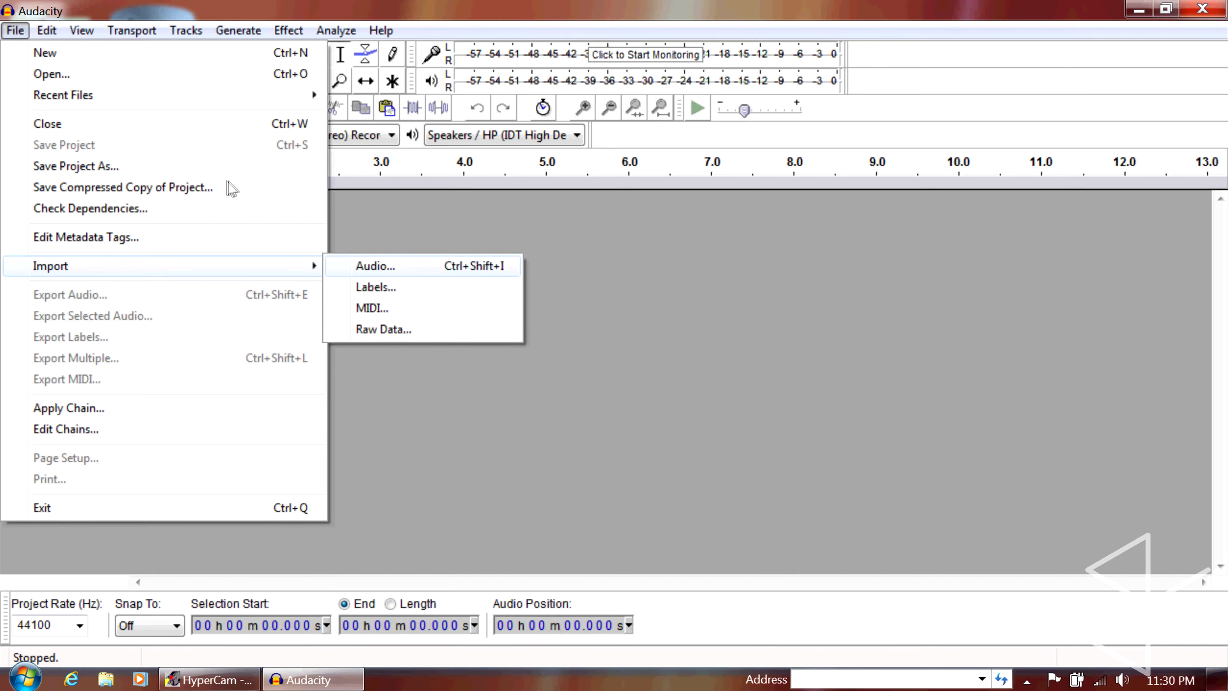
{"action": "left_click", "coordinate": [348, 271]}
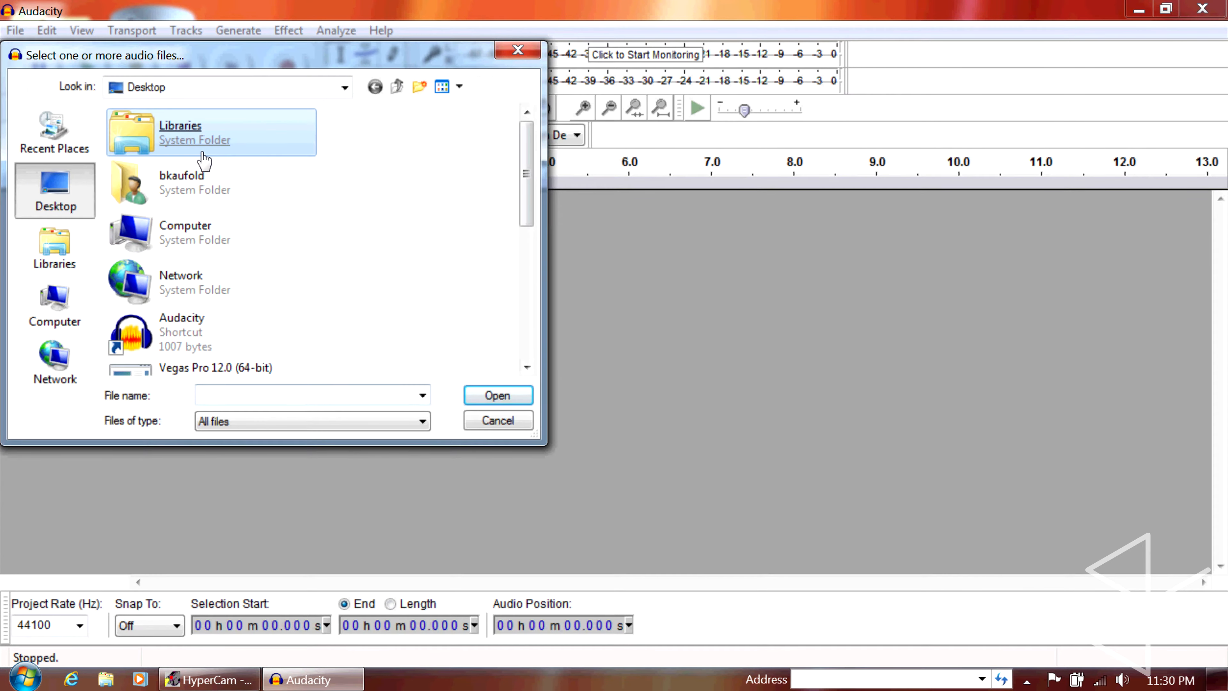
{"action": "double_click", "coordinate": [138, 108]}
{"action": "left_click", "coordinate": [409, 193]}
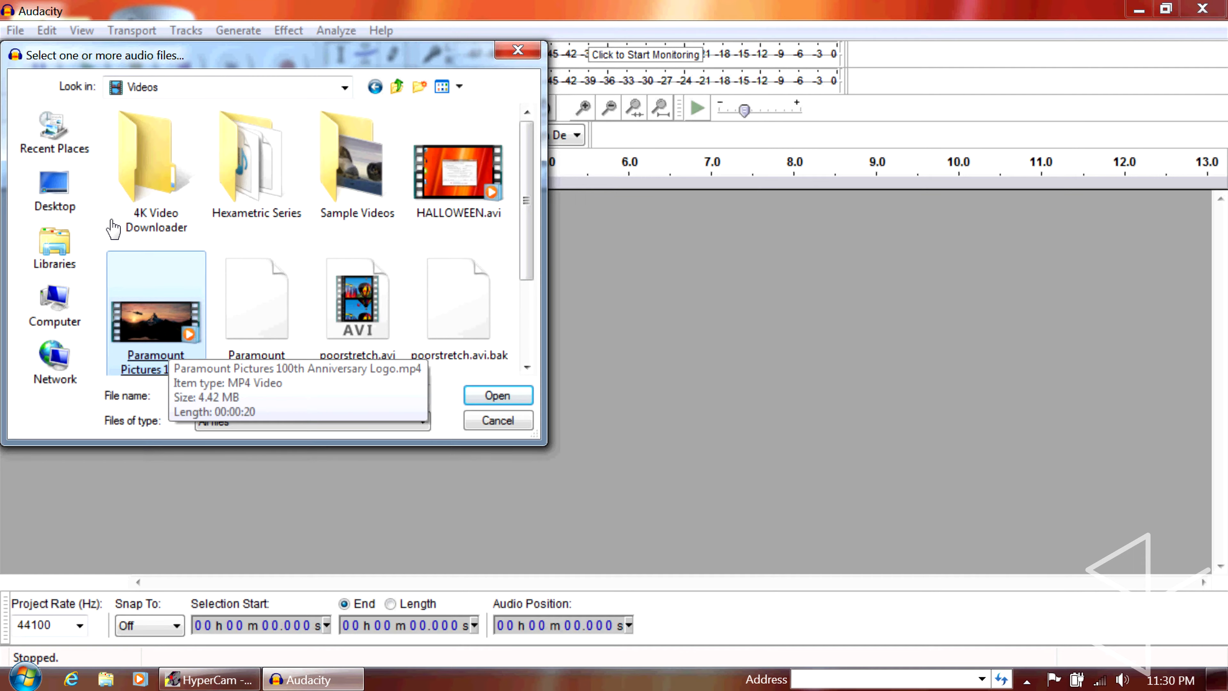
{"action": "left_click", "coordinate": [113, 228]}
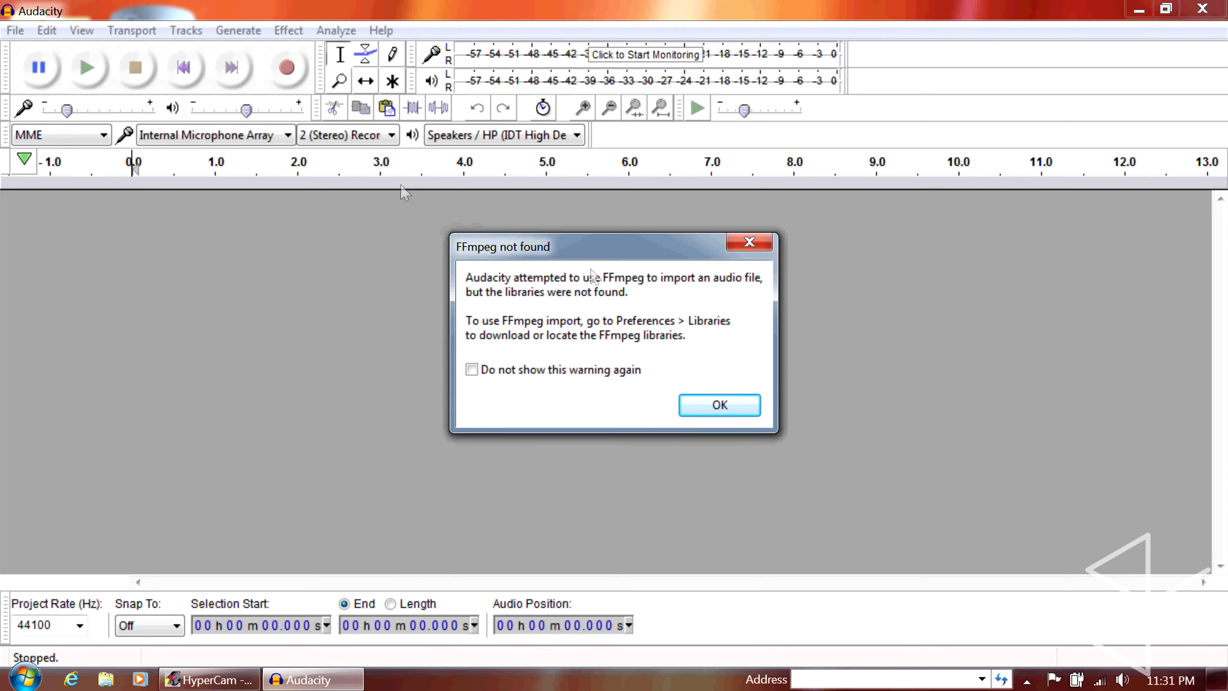
{"action": "key", "text": "Return"}
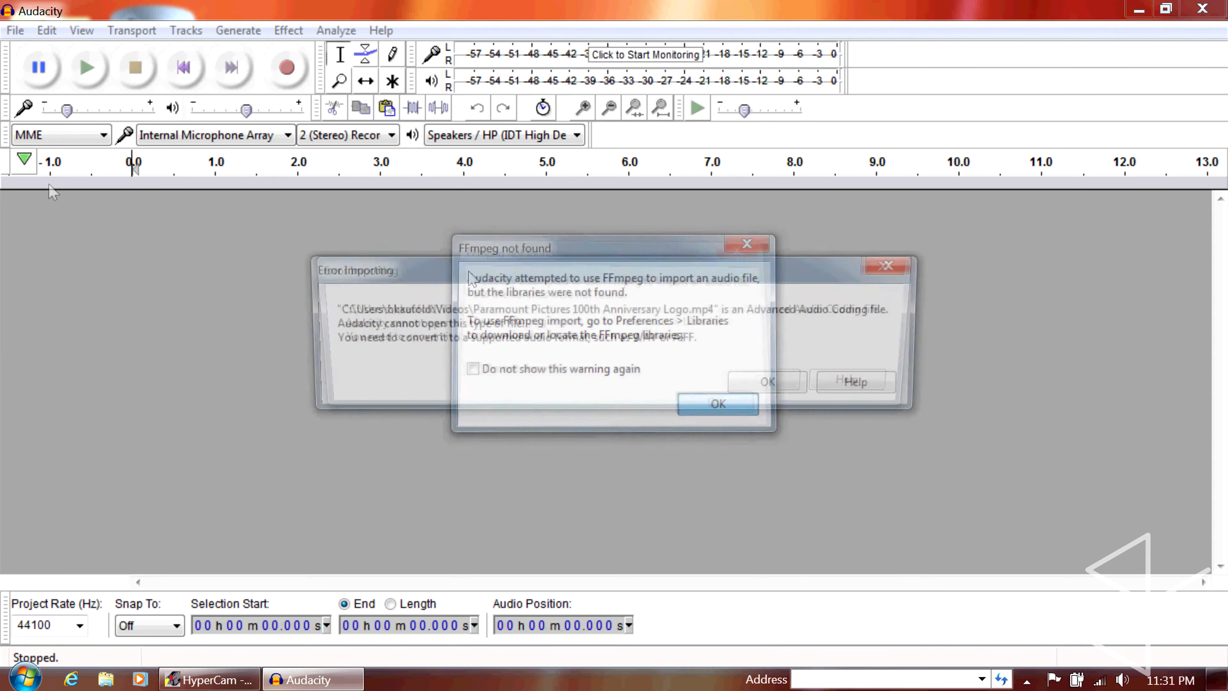
{"action": "key", "text": "Return"}
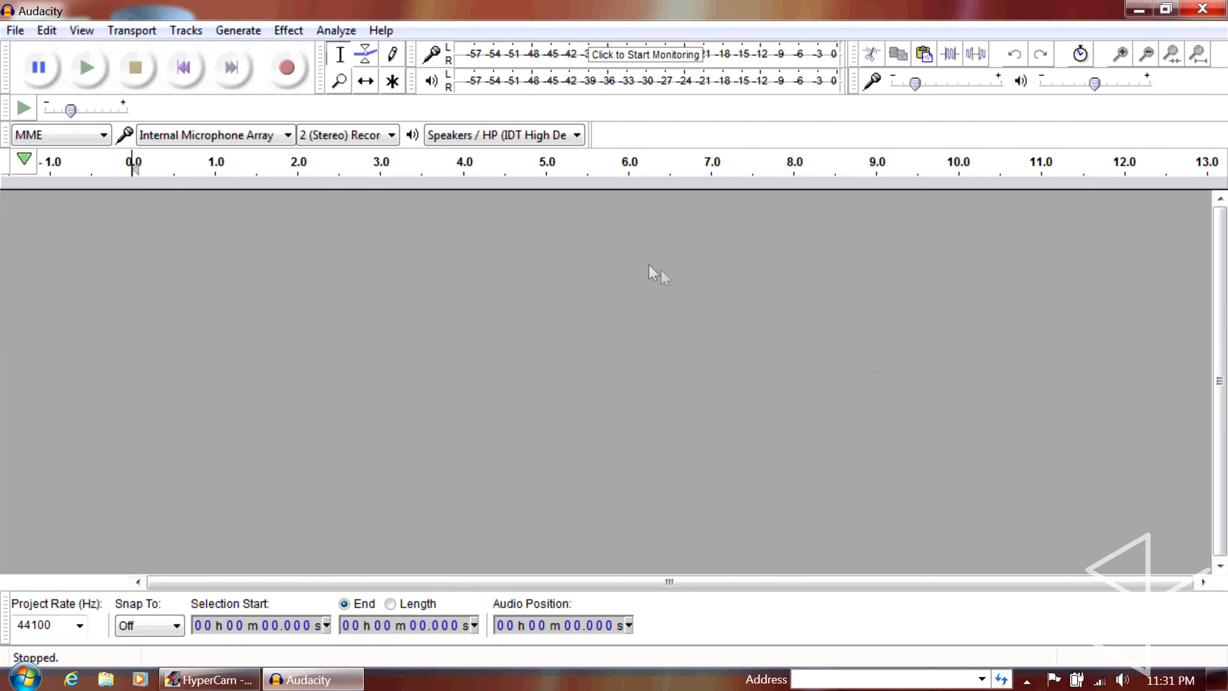
Switch to Vegas Pro 12.0, import Paramount Pictures 100th Anniversary Logo.mp4 from My Videos and place it at the start of the timeline
{"action": "left_click", "coordinate": [1137, 11]}
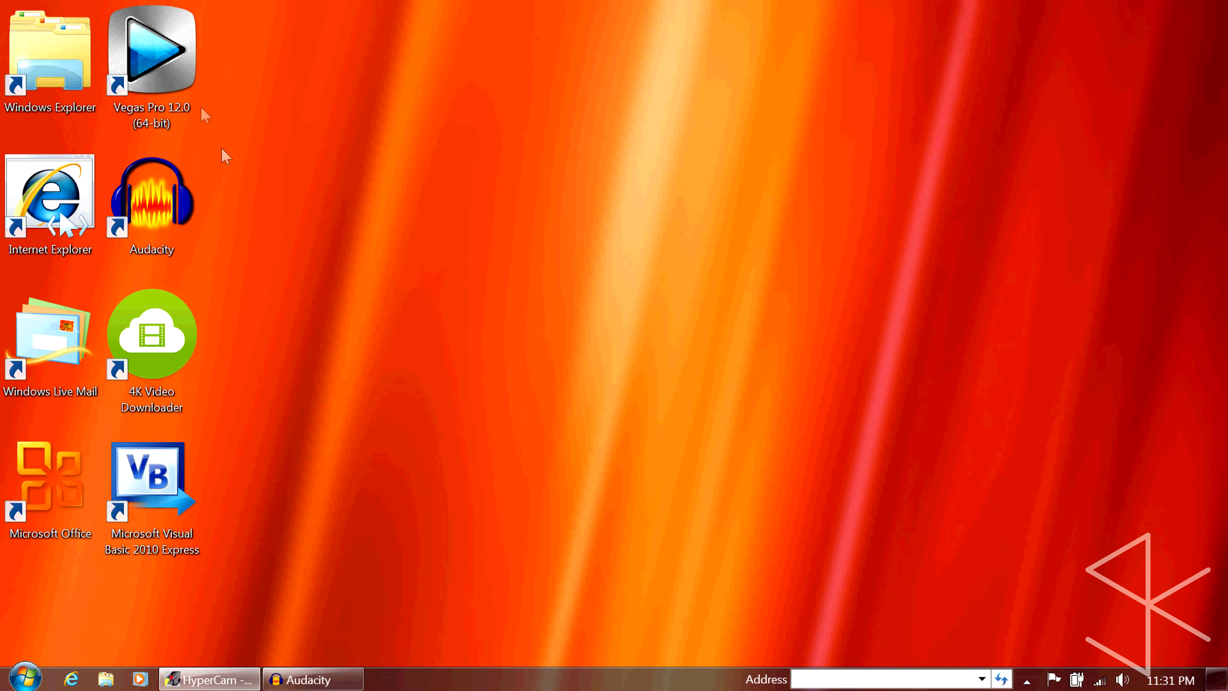
{"action": "left_click", "coordinate": [142, 57]}
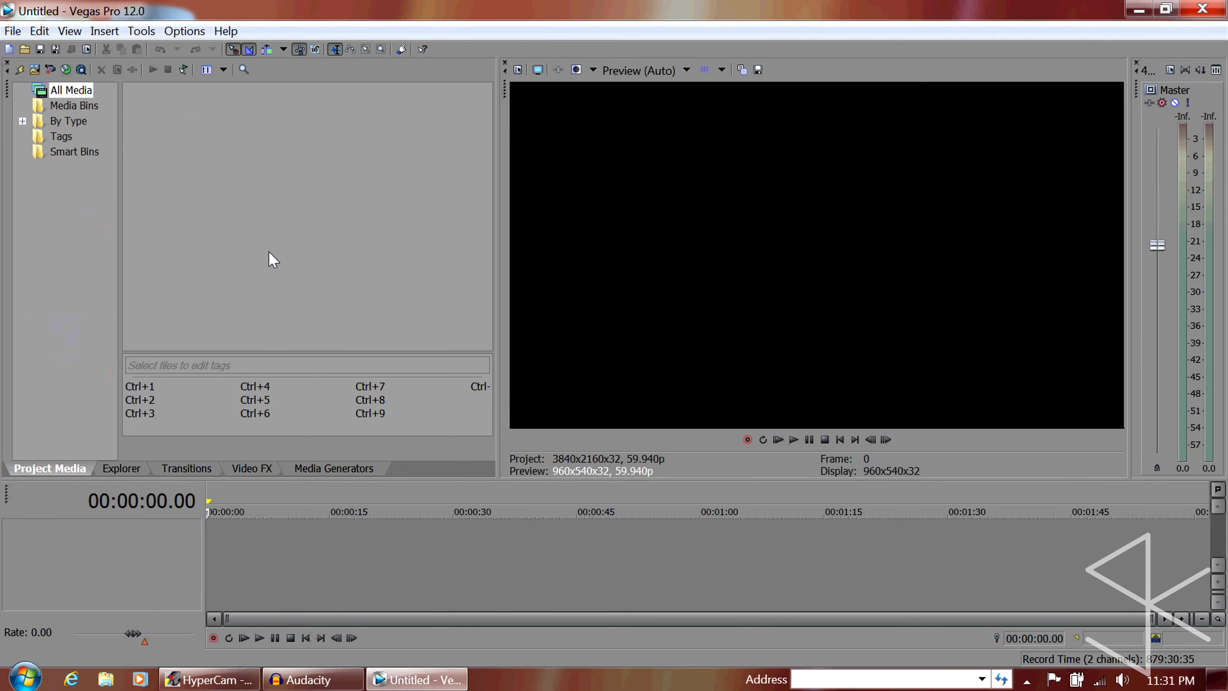
{"action": "left_click", "coordinate": [36, 69]}
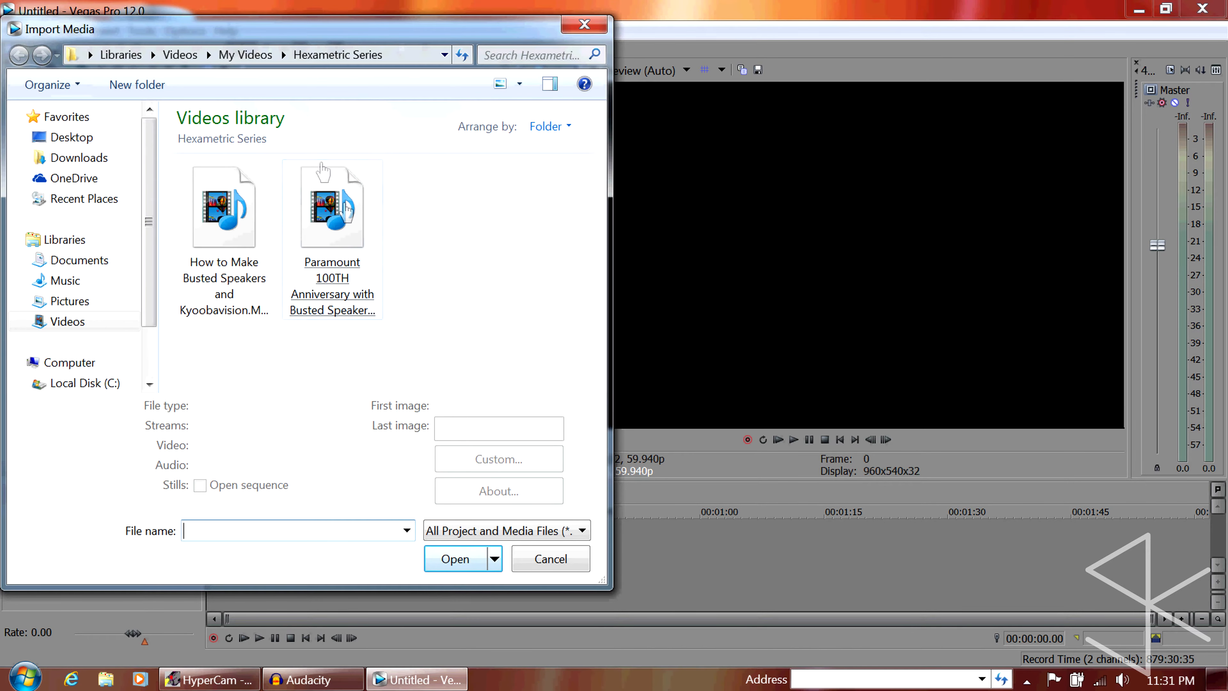
{"action": "left_click", "coordinate": [245, 54]}
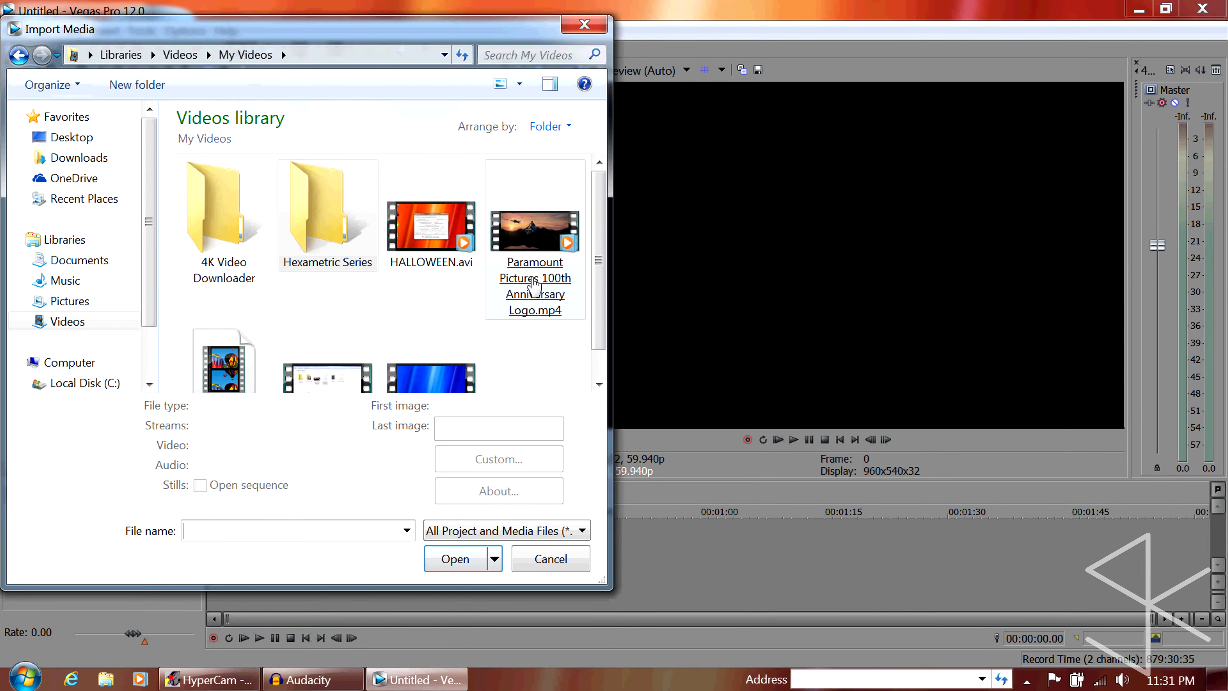
{"action": "double_click", "coordinate": [503, 300]}
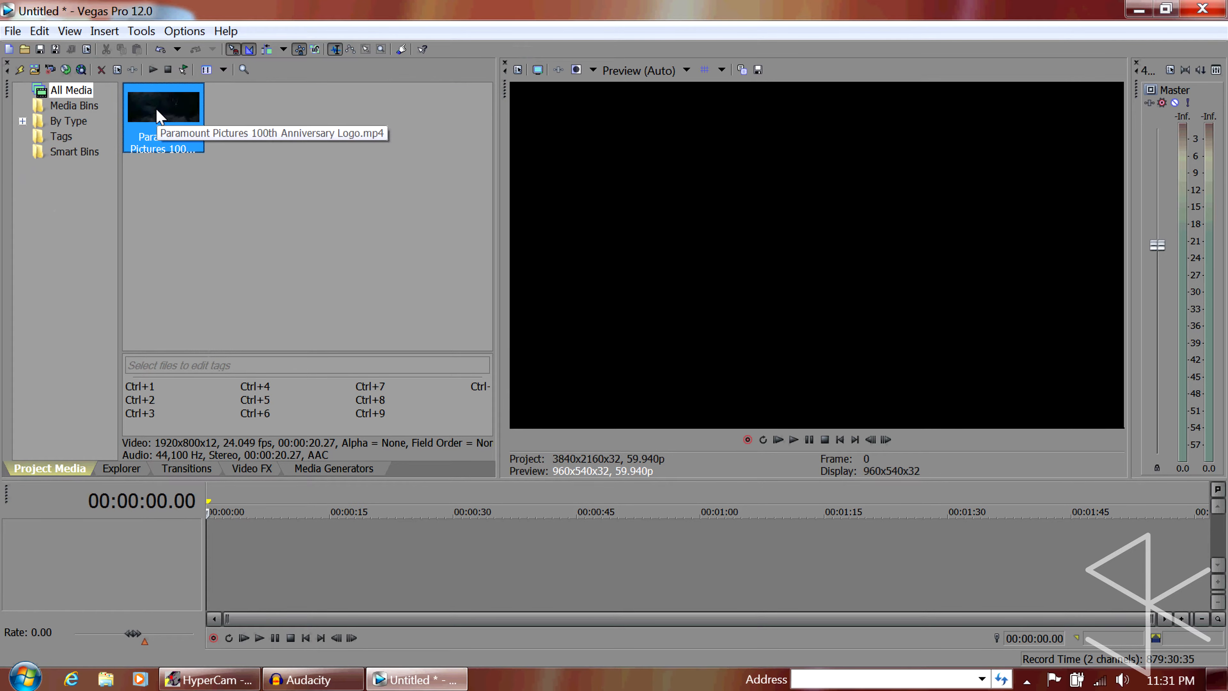
{"action": "left_click_drag", "start_coordinate": [157, 110], "coordinate": [184, 508]}
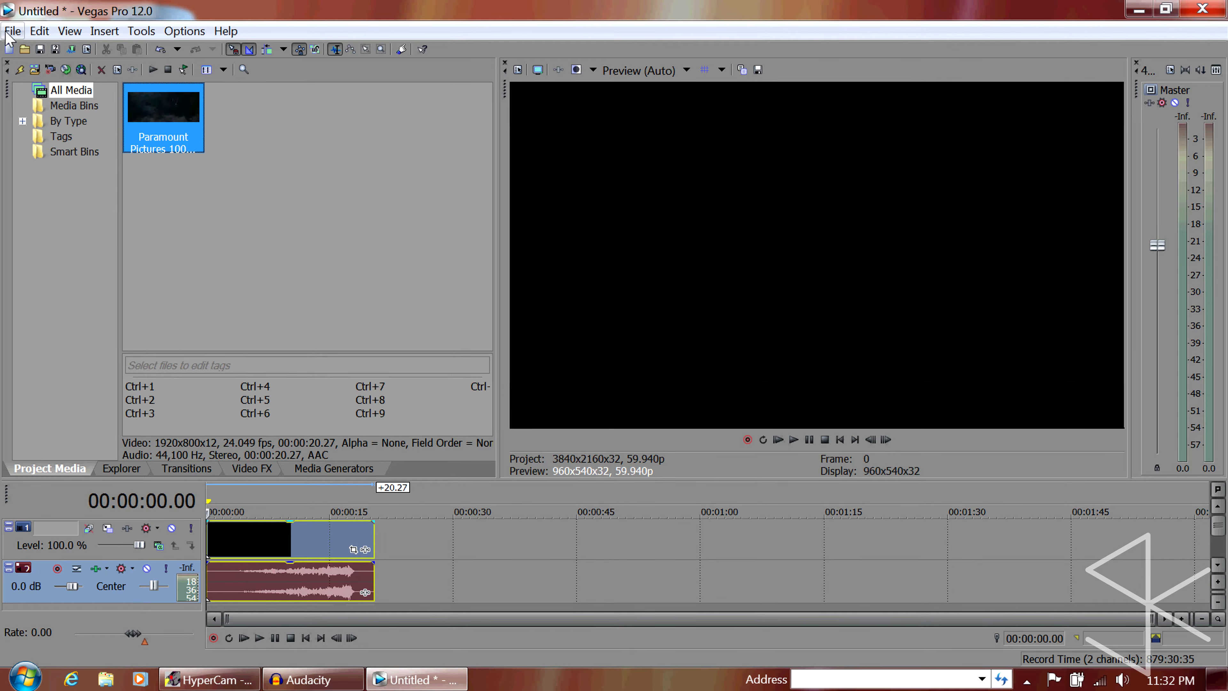
In the Render As settings, show only formats matching the project settings and select the FLAC Audio 48,000 Hz, 16 Bit, Stereo template
{"action": "left_click", "coordinate": [11, 32]}
{"action": "mouse_move", "coordinate": [69, 30]}
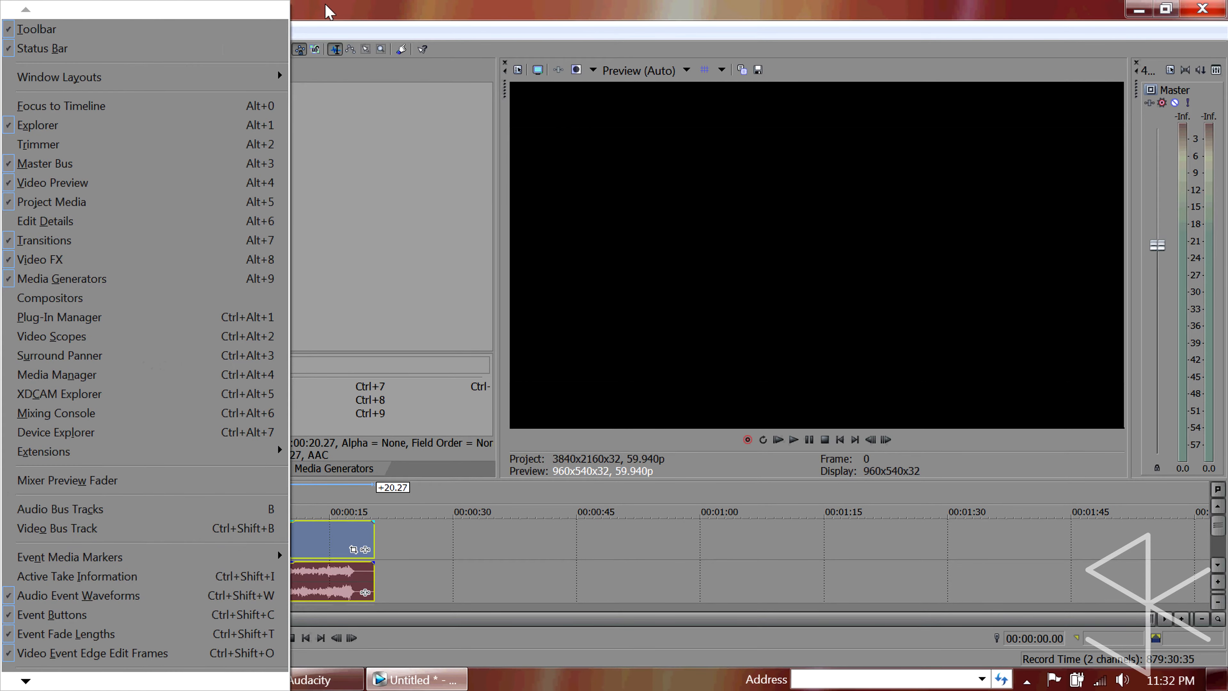
{"action": "left_click", "coordinate": [328, 11]}
{"action": "left_click", "coordinate": [12, 30]}
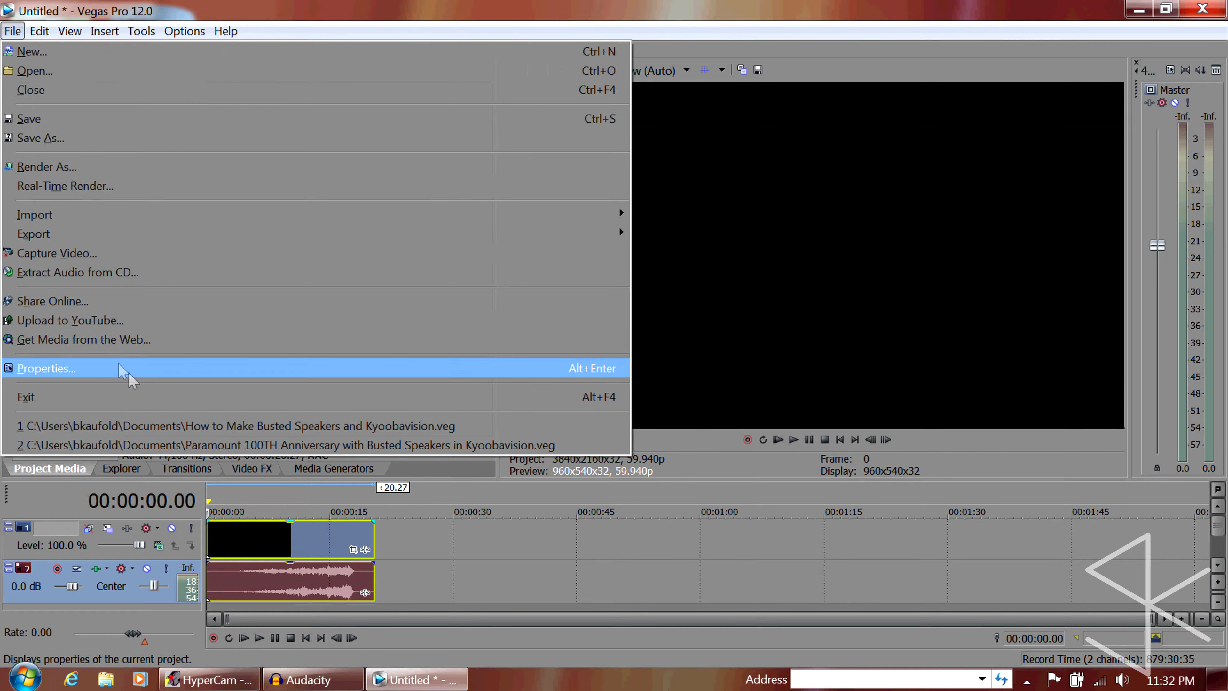
{"action": "left_click", "coordinate": [58, 166]}
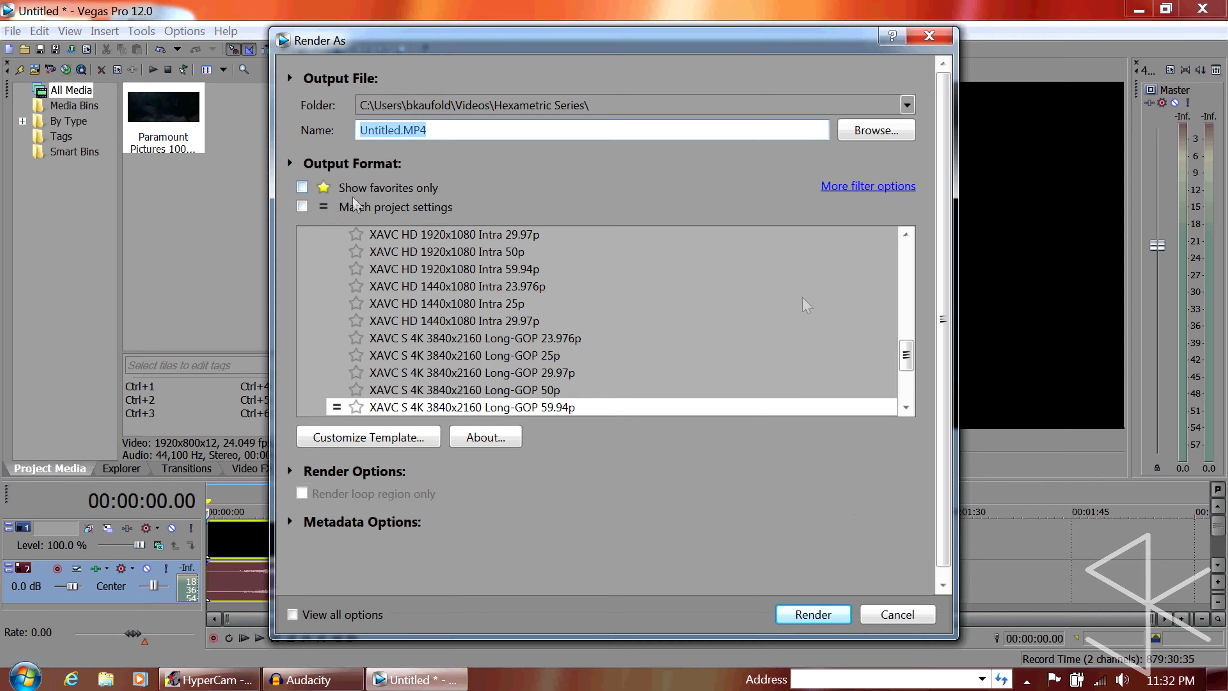
{"action": "left_click_drag", "start_coordinate": [904, 355], "coordinate": [894, 268]}
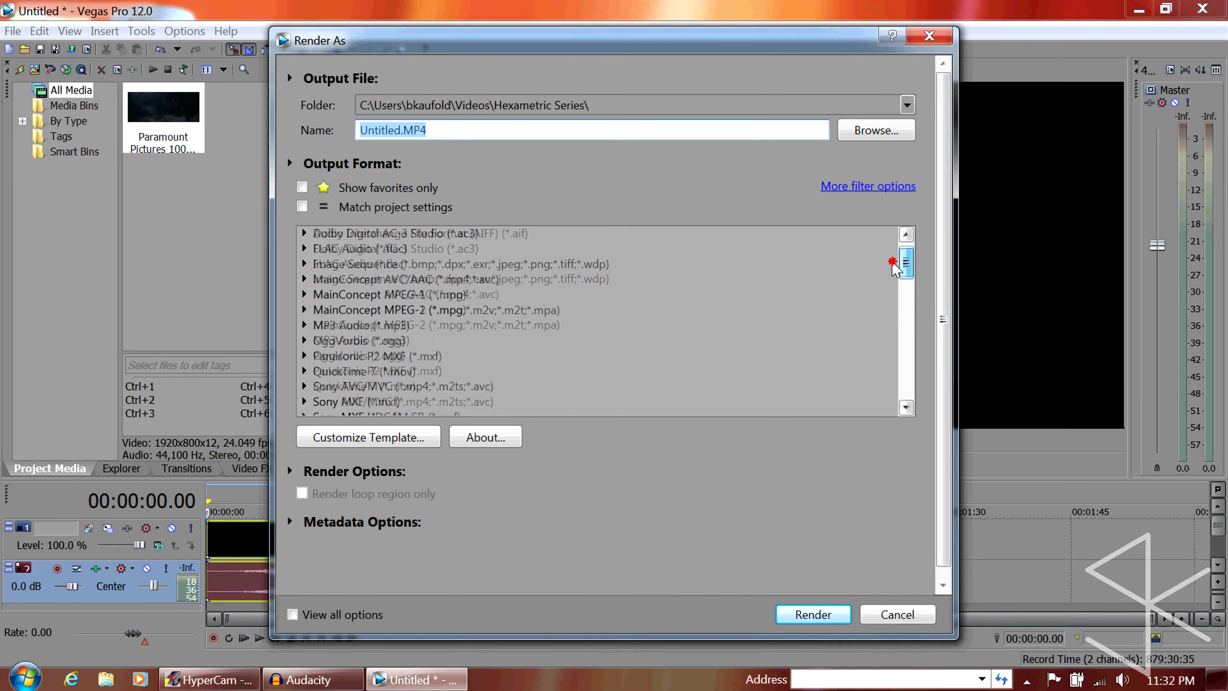
{"action": "left_click", "coordinate": [302, 206]}
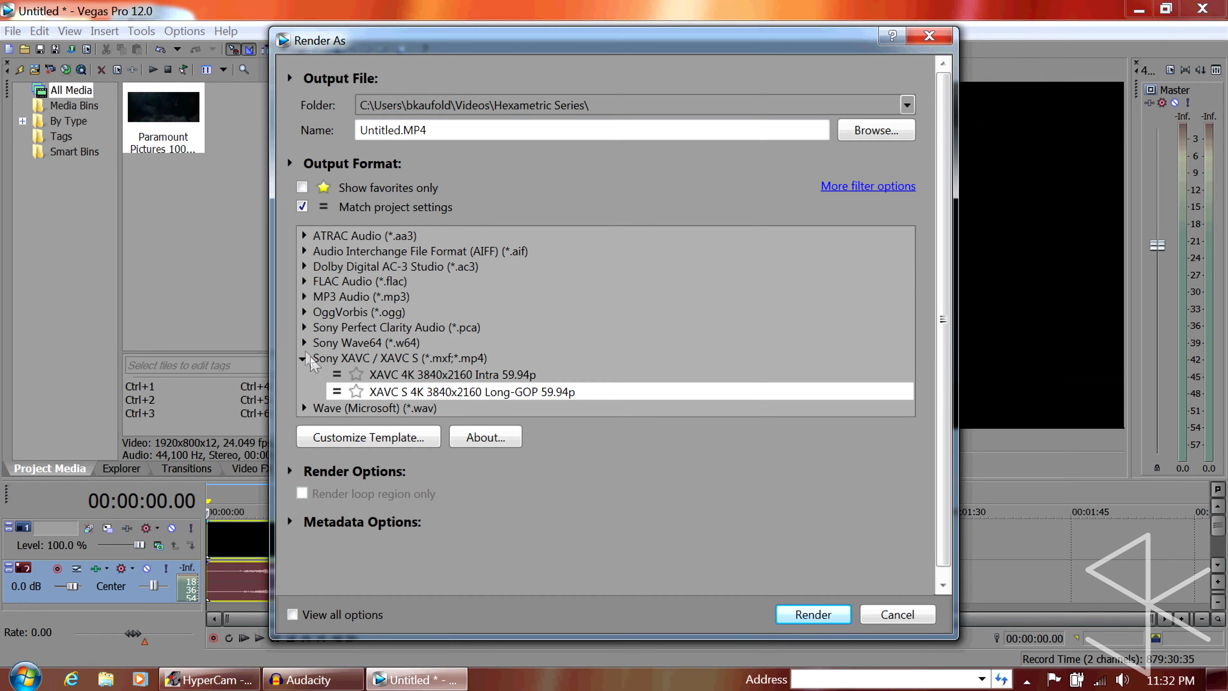
{"action": "left_click", "coordinate": [304, 281]}
{"action": "left_click", "coordinate": [421, 315]}
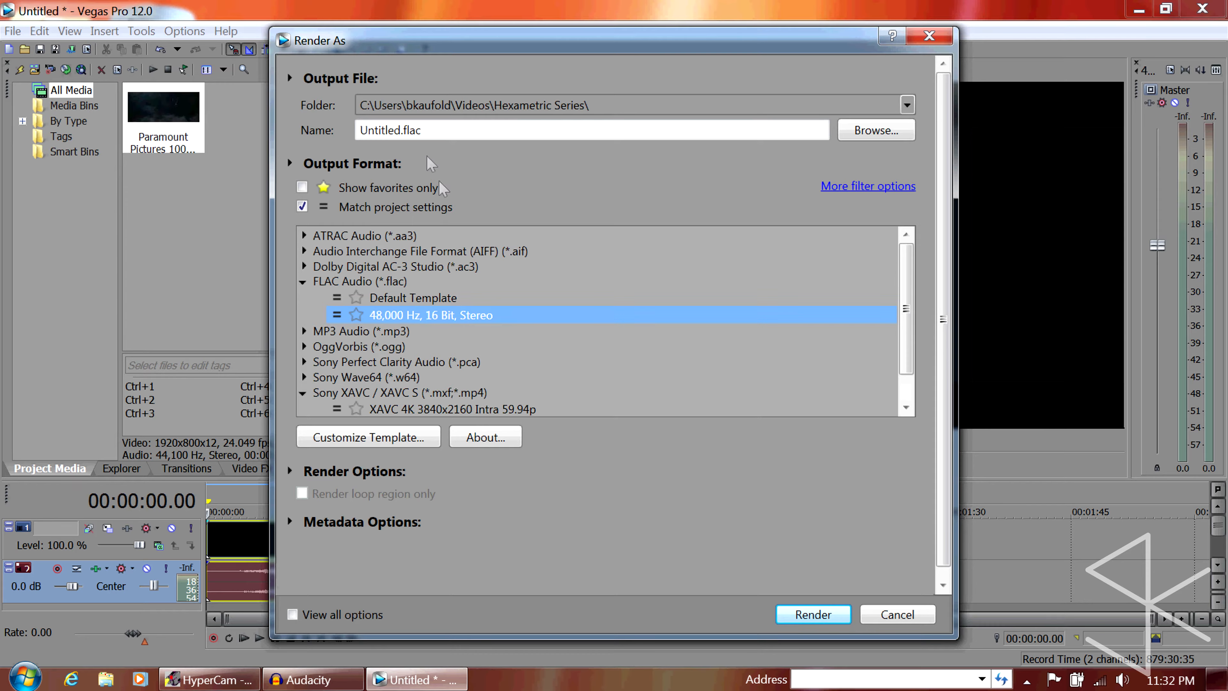
Set the render output to the Music library with the file name "spoopy paramount ooooooooh.flac"
{"action": "left_click", "coordinate": [907, 105]}
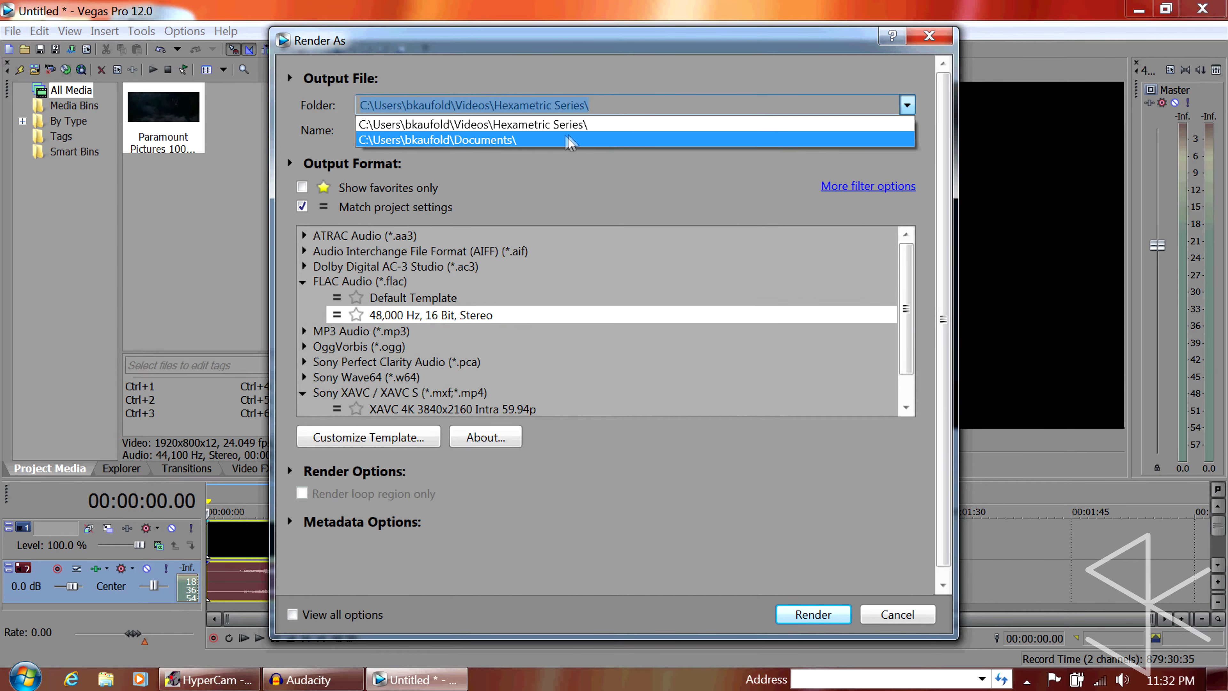
{"action": "left_click", "coordinate": [575, 124]}
{"action": "left_click", "coordinate": [888, 137]}
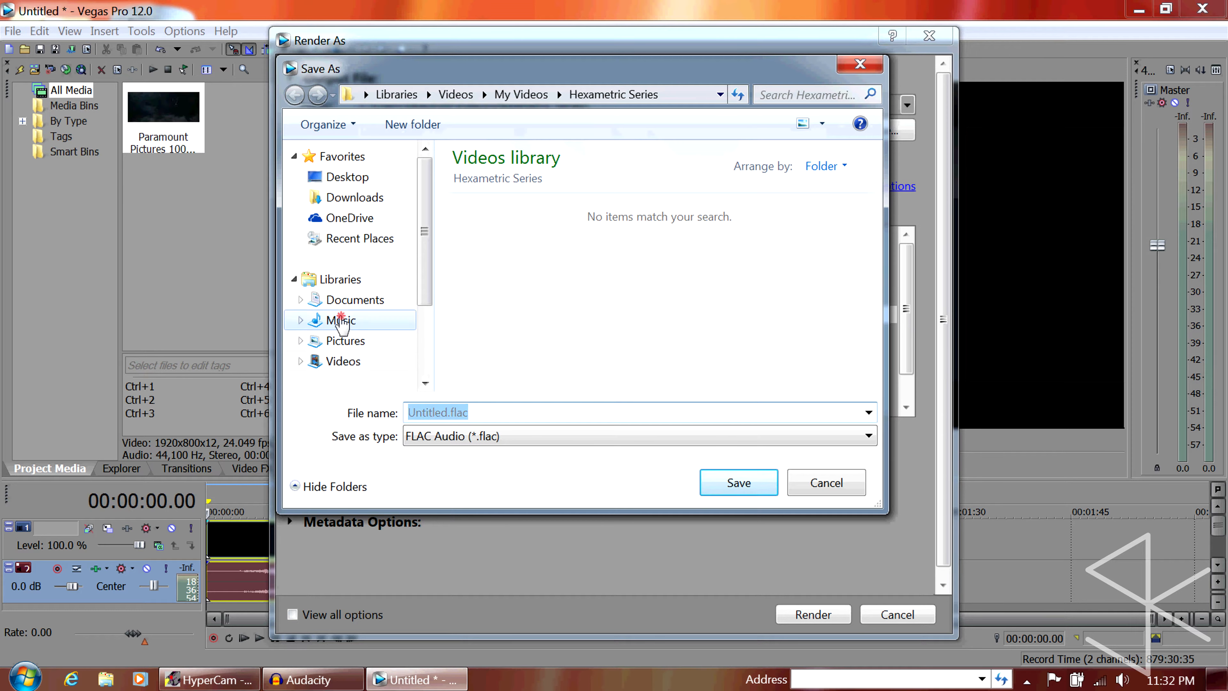
{"action": "left_click", "coordinate": [341, 320]}
{"action": "type", "text": "spoopy"}
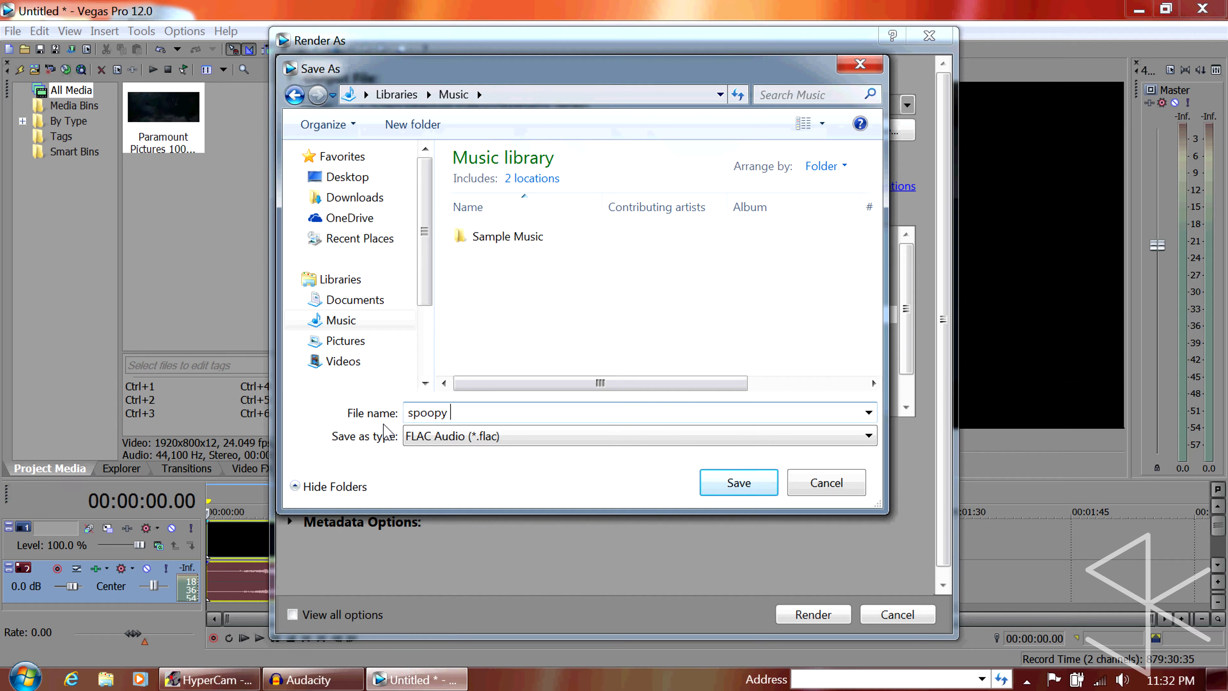
{"action": "type", "text": " paramount "}
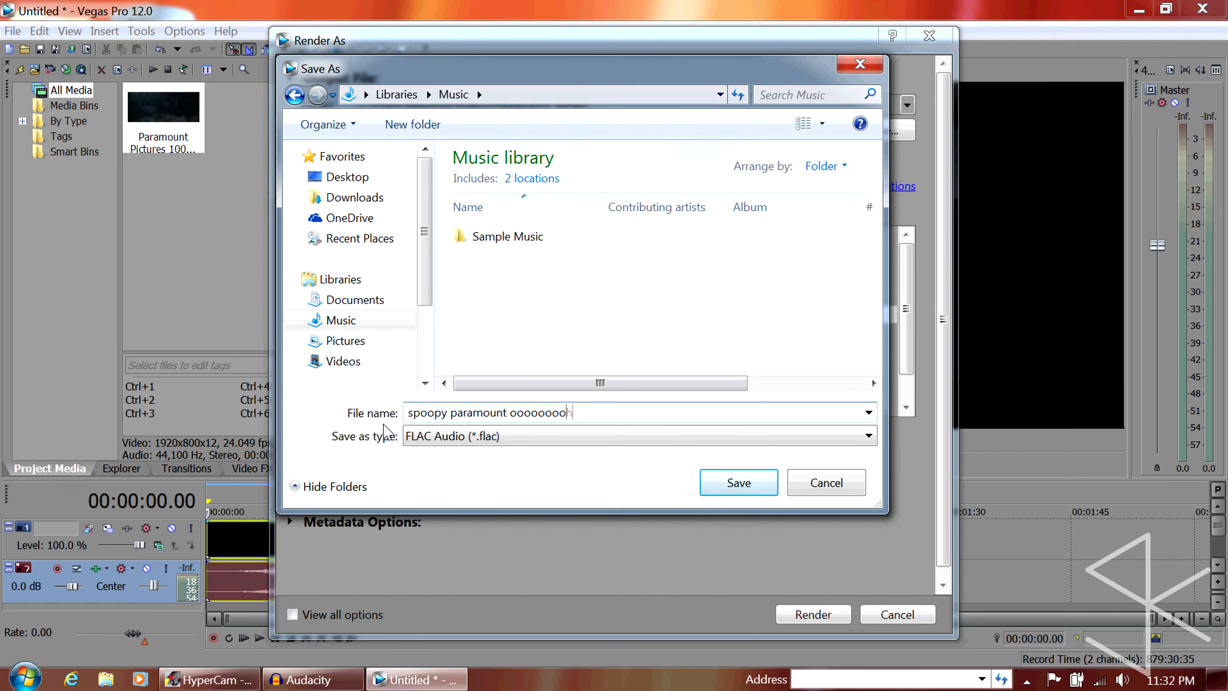
{"action": "type", "text": "ooooooooh.flac"}
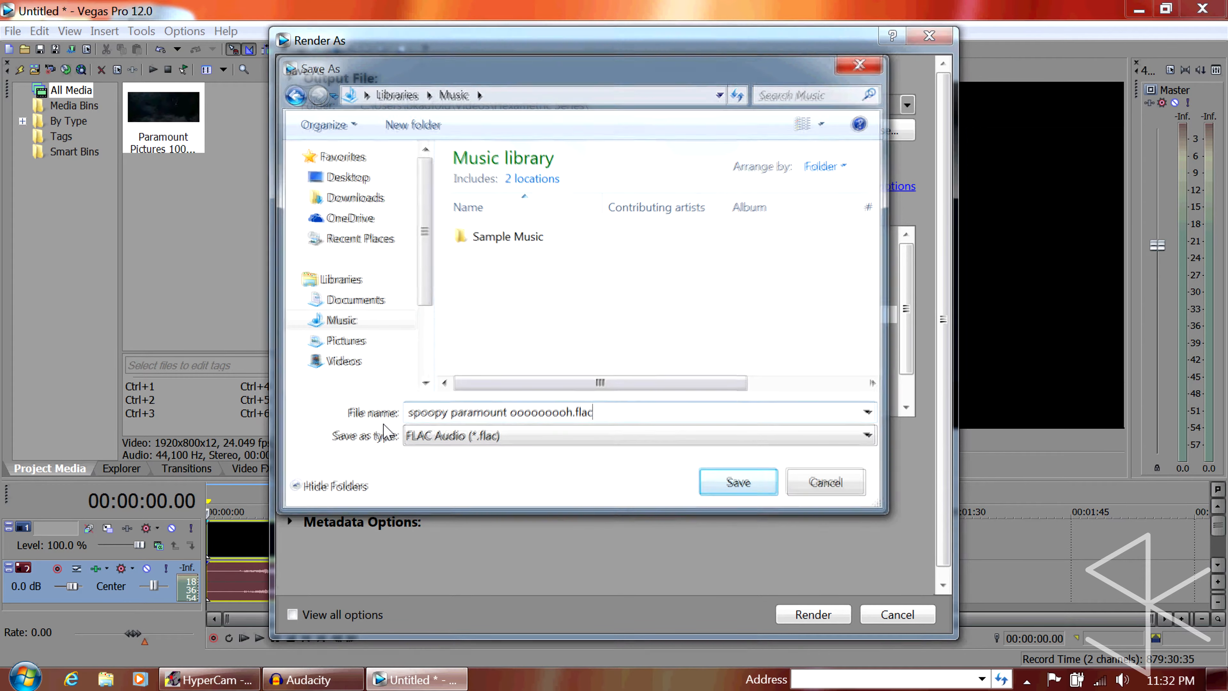
{"action": "key", "text": "Return"}
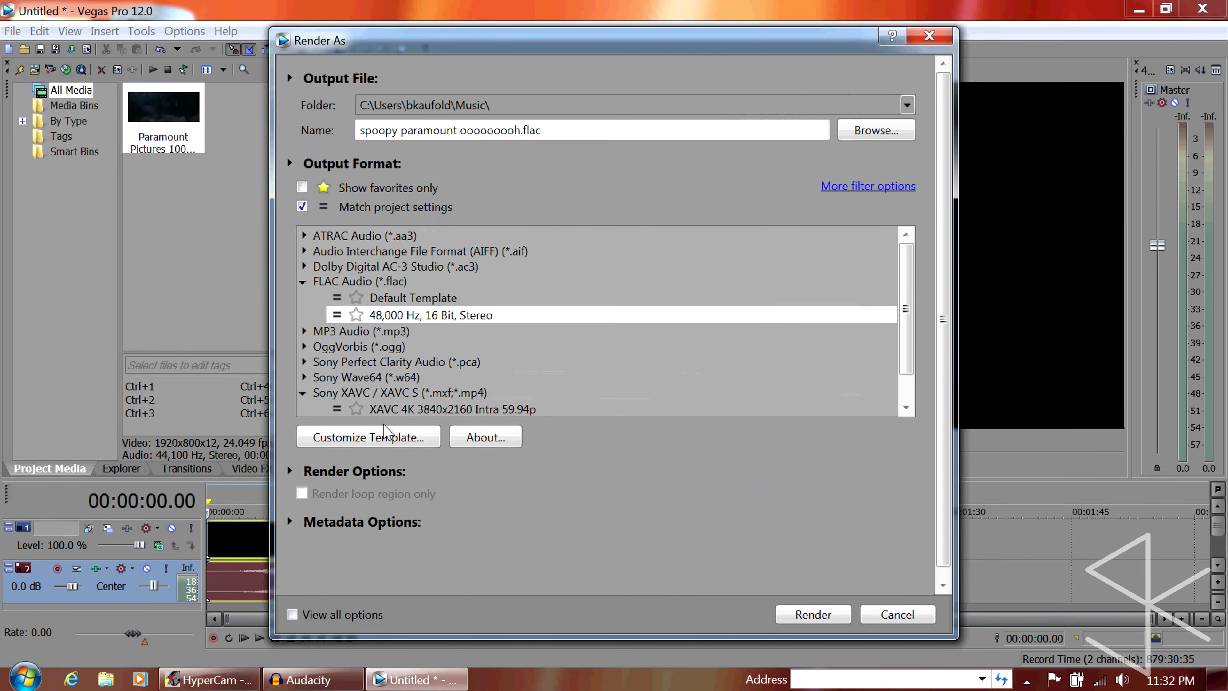
Change the output format to Wave (Microsoft) 48,000 Hz, 16 Bit, Stereo, PCM and render the audio file
{"action": "scroll", "coordinate": [444, 323], "scroll_direction": "down", "scroll_amount": 1}
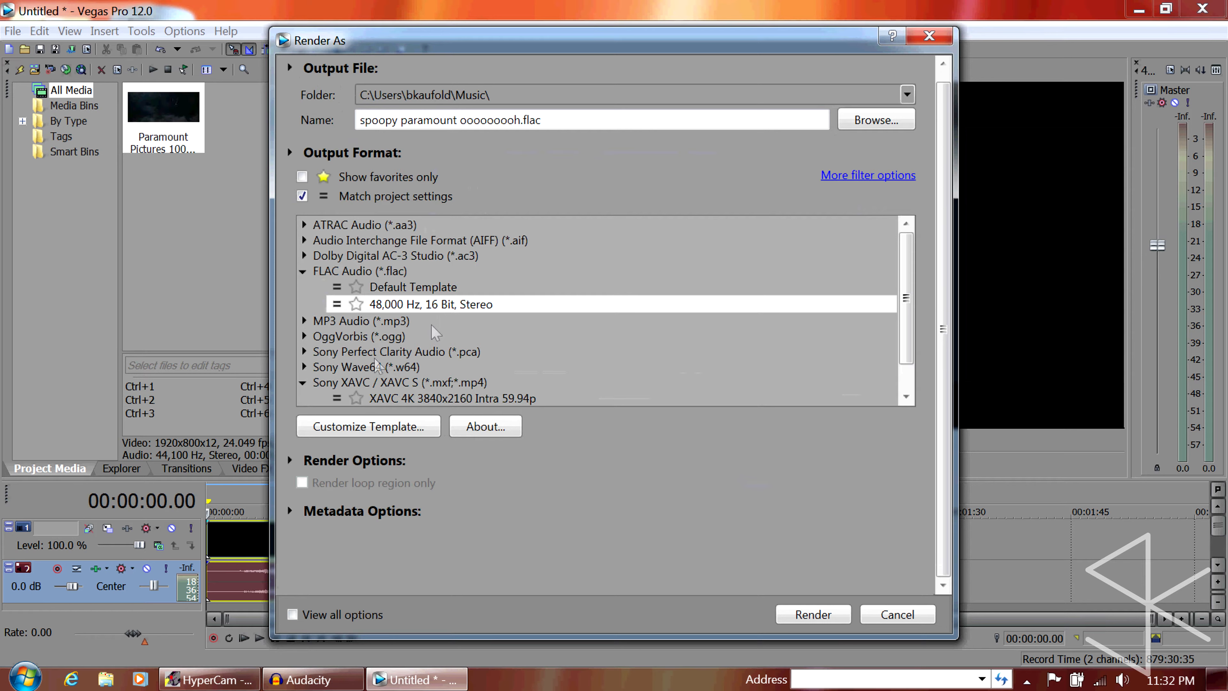
{"action": "scroll", "coordinate": [903, 330], "scroll_direction": "down", "scroll_amount": 1}
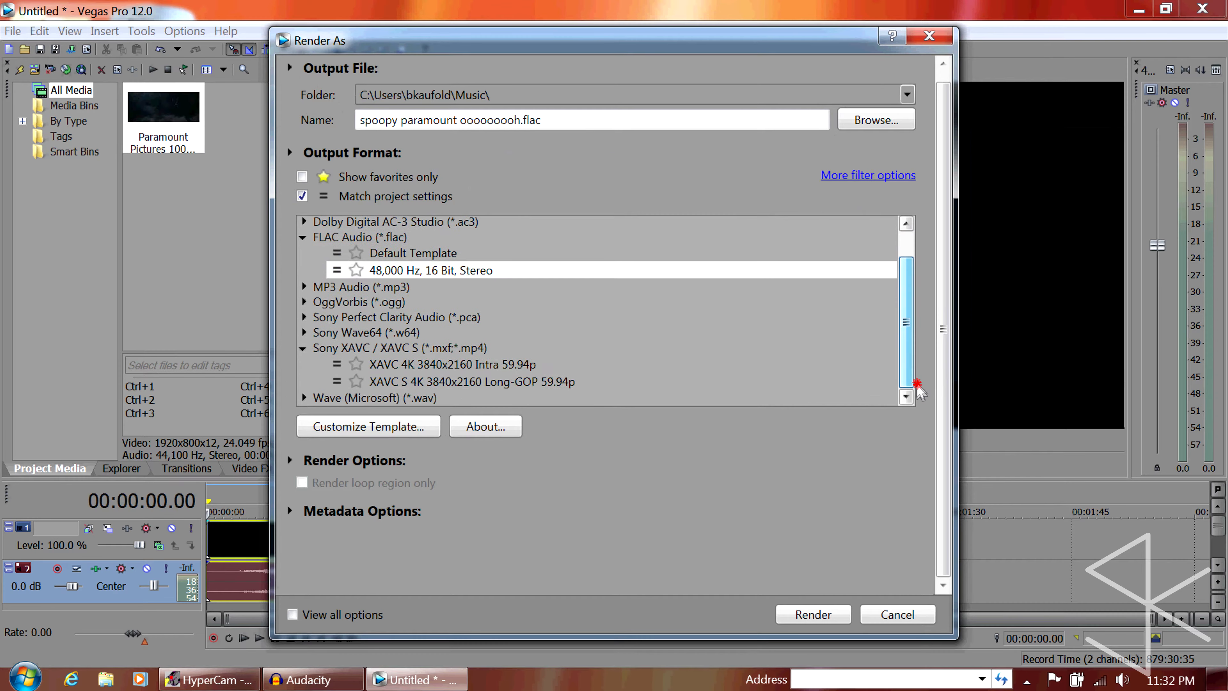
{"action": "left_click", "coordinate": [305, 398]}
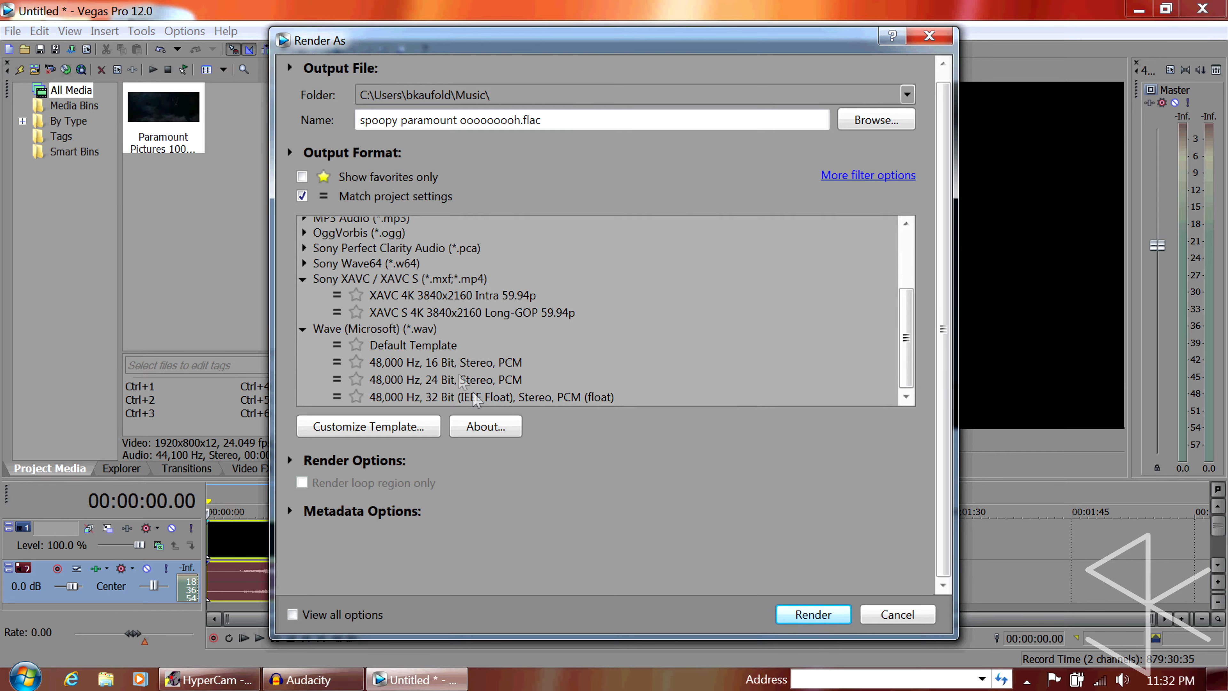
{"action": "left_click", "coordinate": [459, 364]}
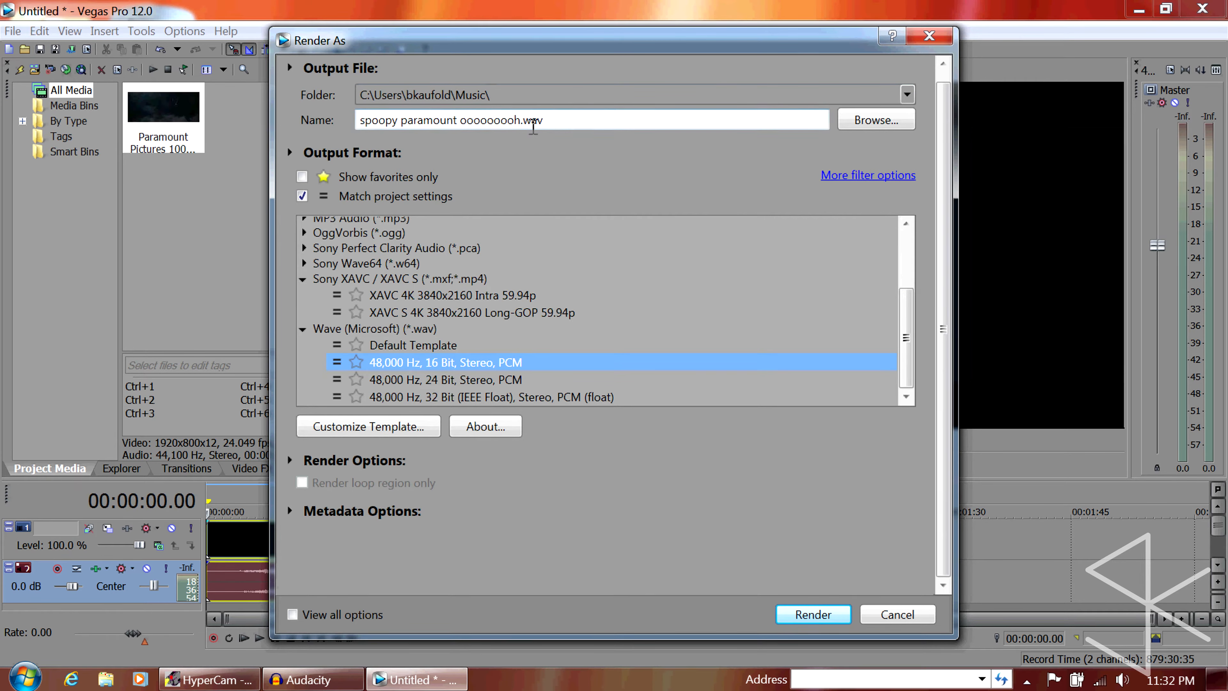
{"action": "left_click", "coordinate": [813, 614]}
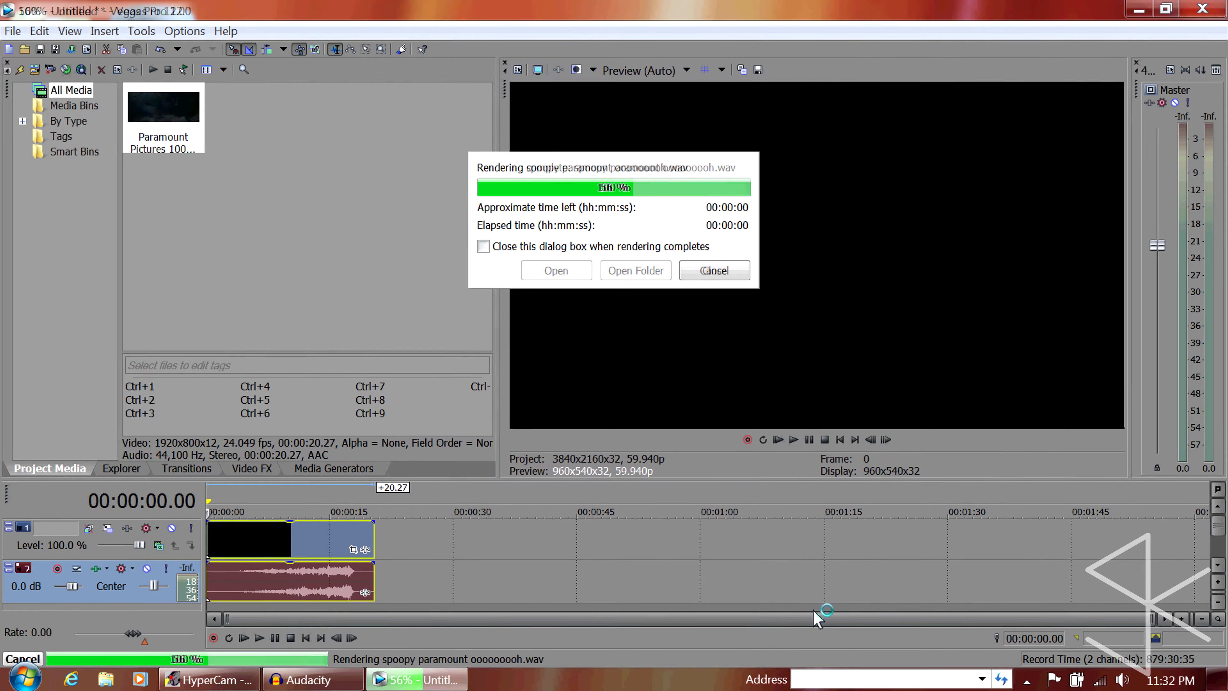
{"action": "left_click", "coordinate": [714, 270]}
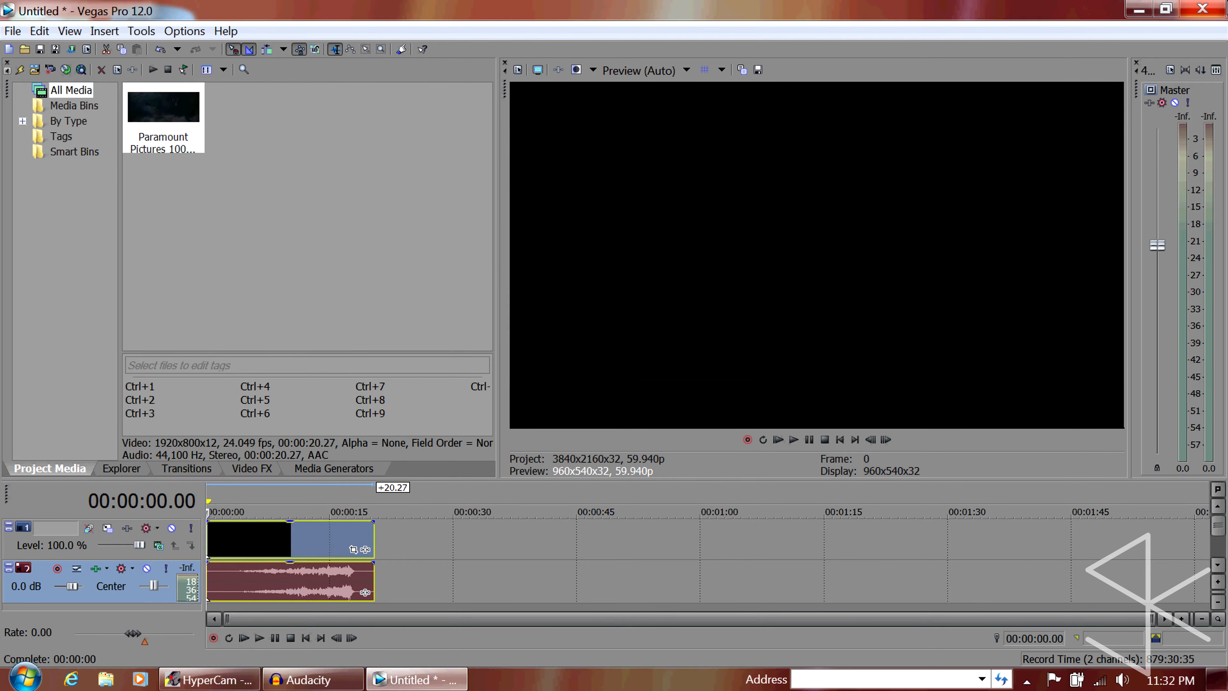
Close Vegas Pro without saving the untitled project and switch to Audacity
{"action": "left_click", "coordinate": [1202, 9]}
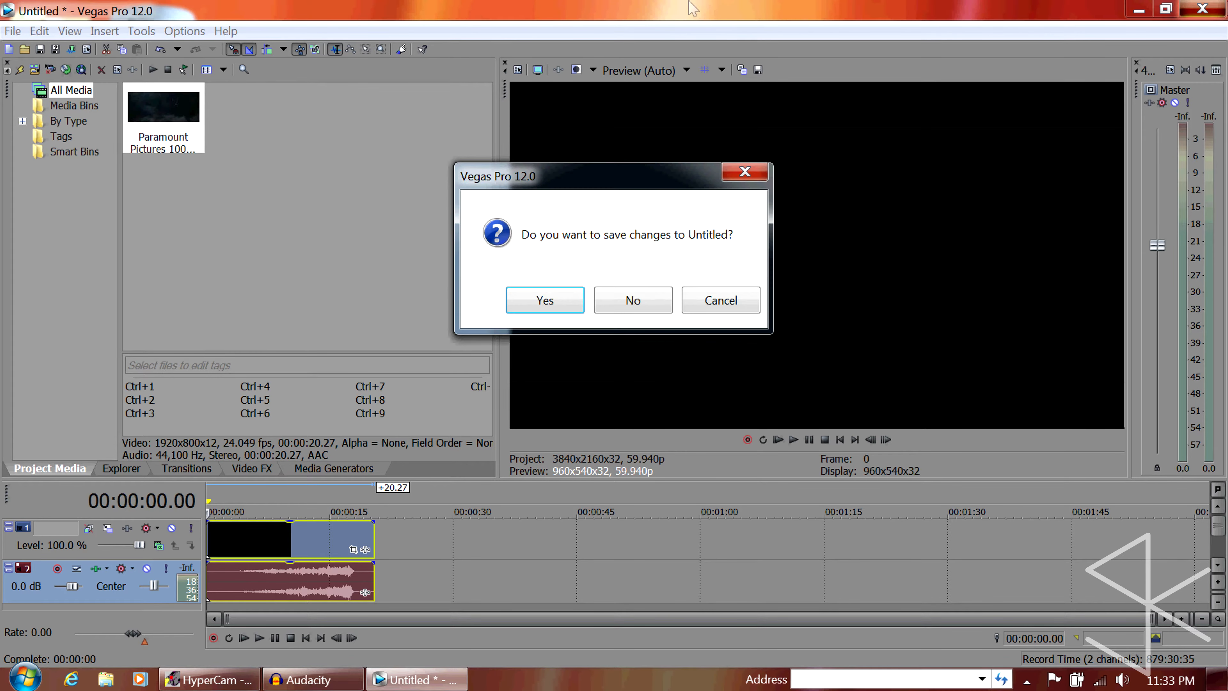
{"action": "left_click", "coordinate": [642, 315]}
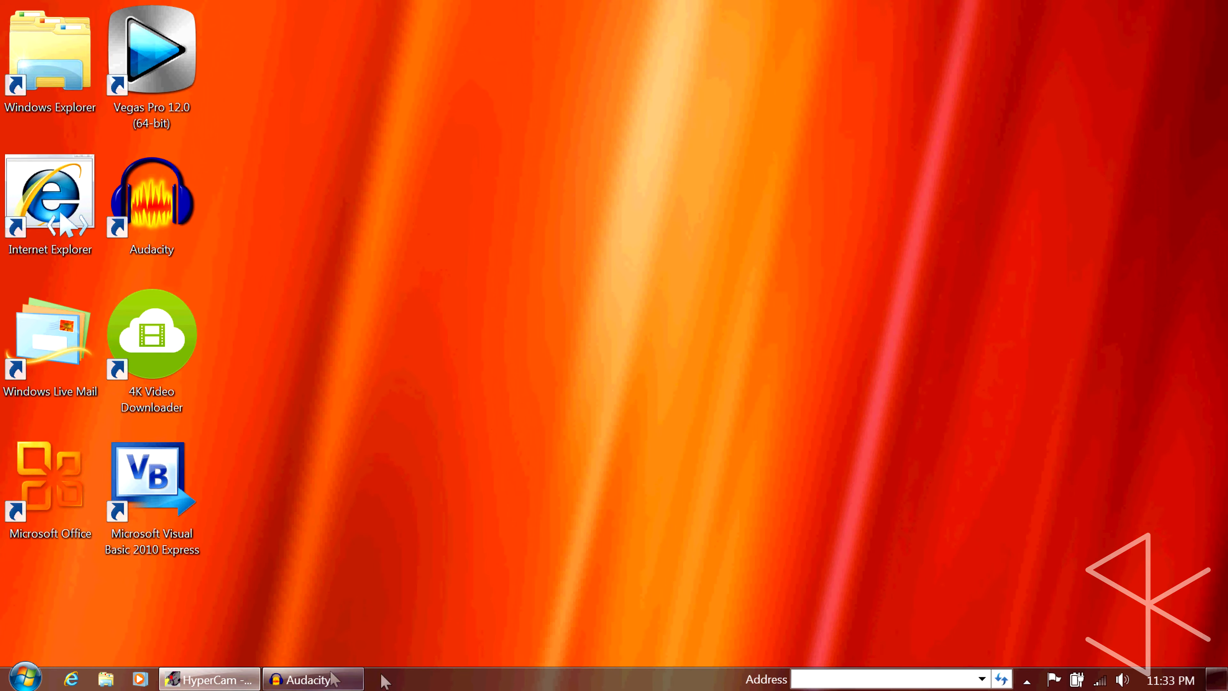
{"action": "left_click", "coordinate": [310, 680]}
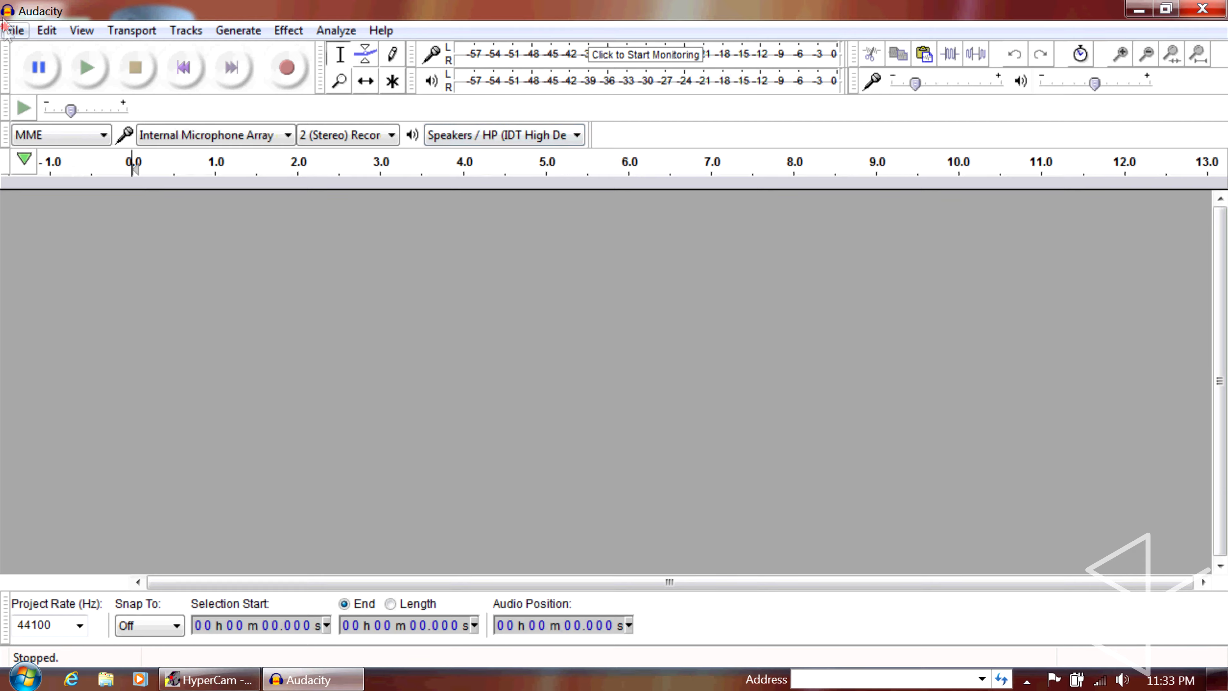
Import spoopy paramount ooooooooh.wav from the Music library, reading it directly from the original and always using that choice without further warnings
{"action": "left_click", "coordinate": [15, 31]}
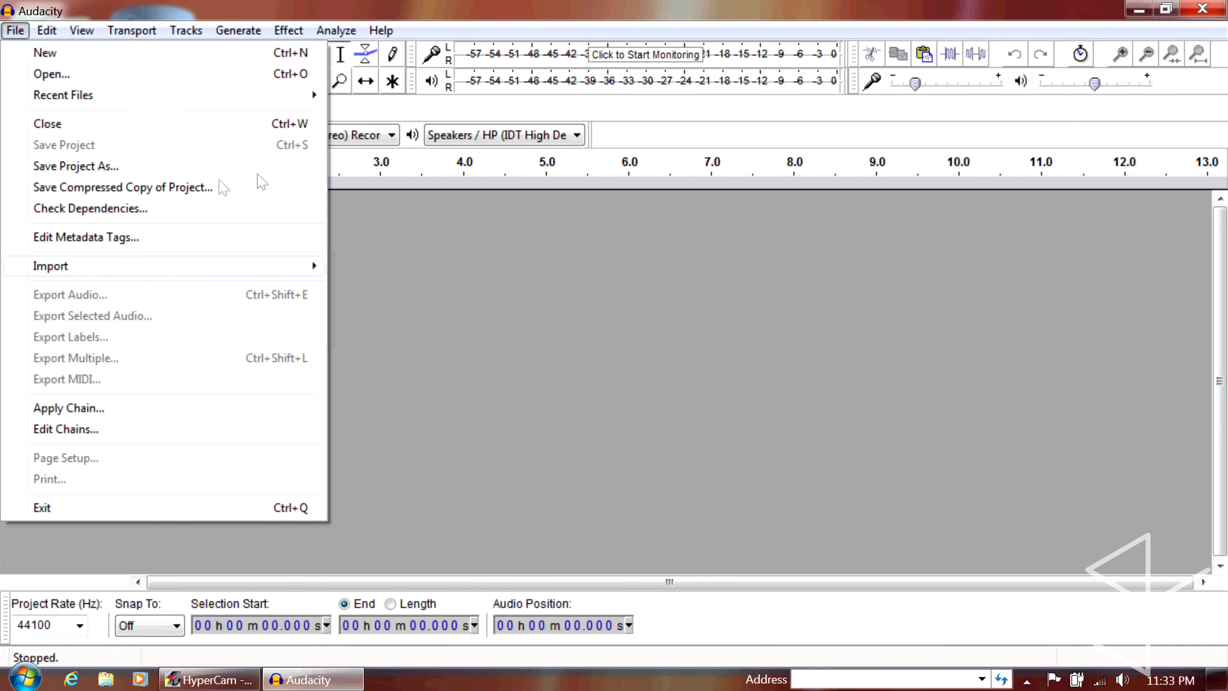
{"action": "left_click", "coordinate": [371, 267]}
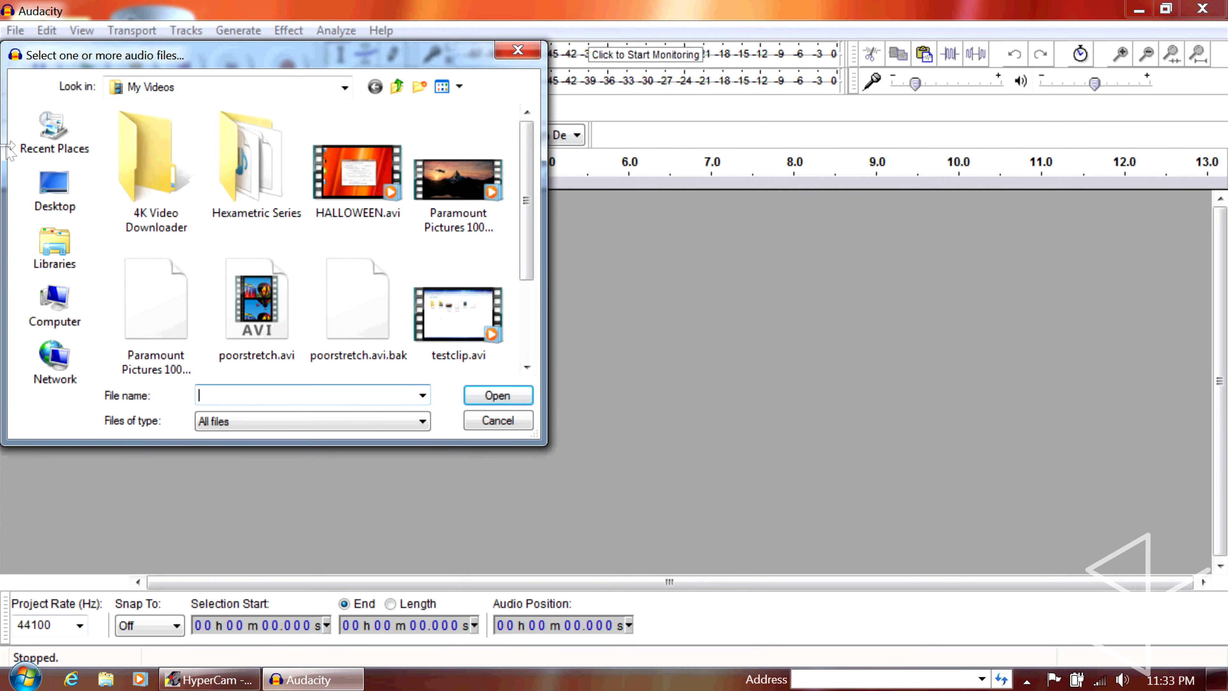
{"action": "left_click", "coordinate": [54, 247]}
{"action": "left_click", "coordinate": [384, 128]}
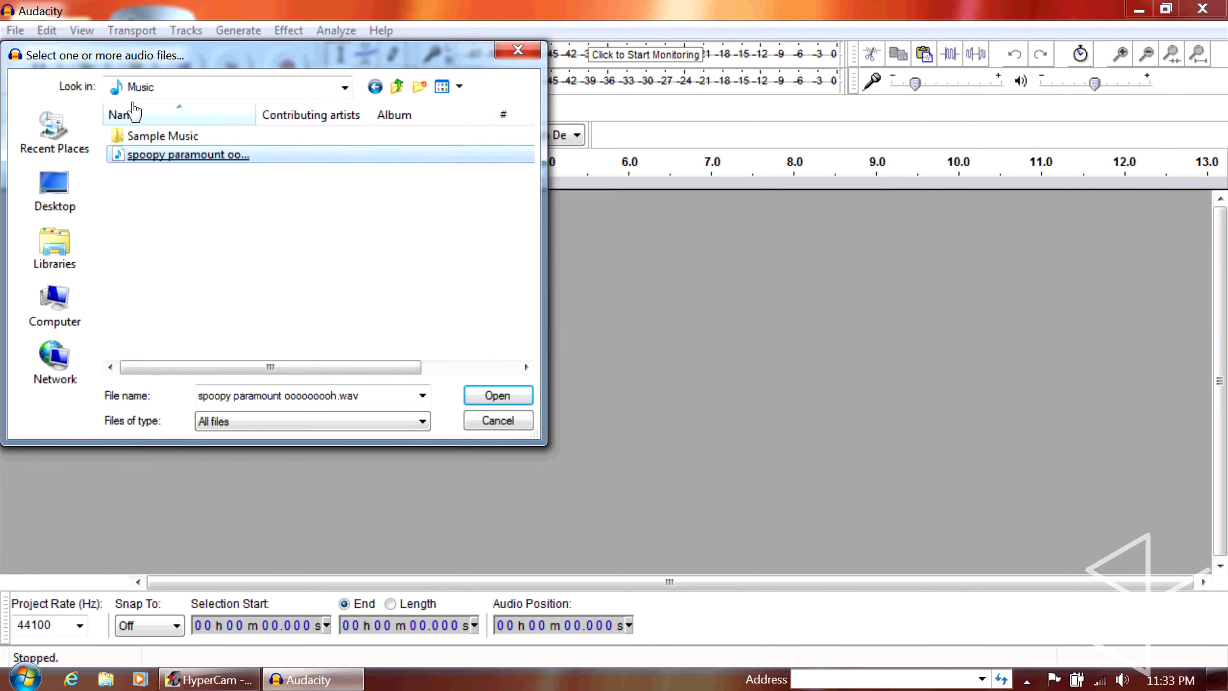
{"action": "left_click", "coordinate": [188, 154]}
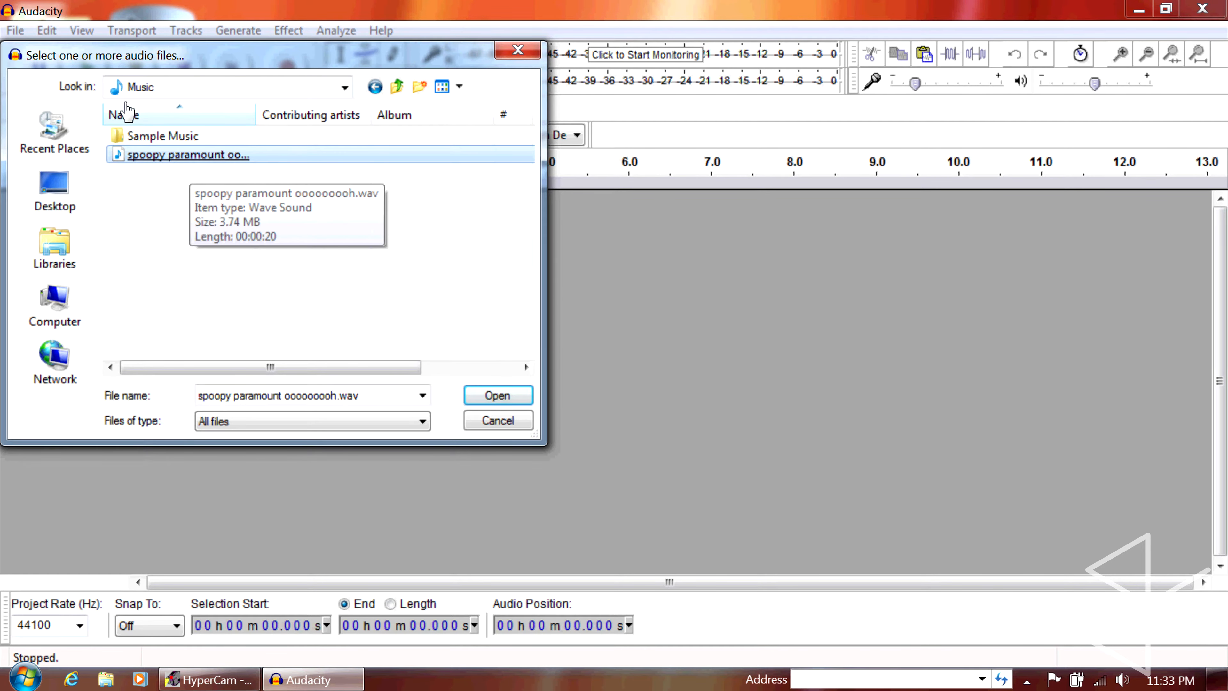
{"action": "key", "text": "Return"}
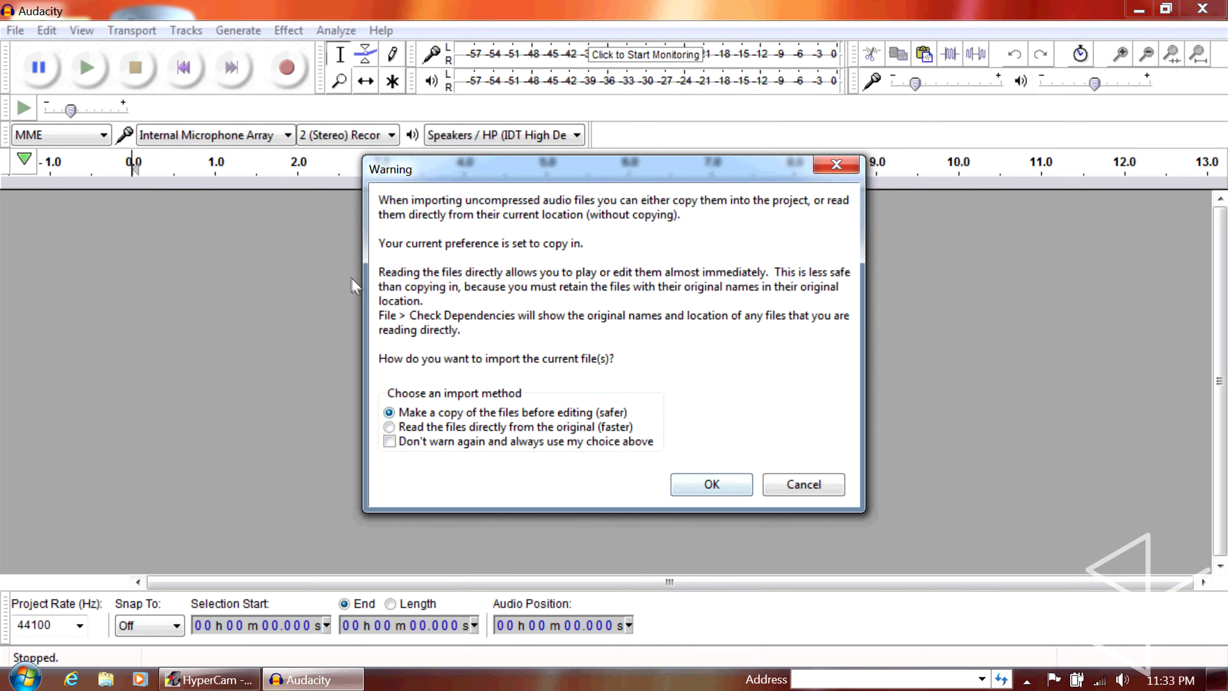
{"action": "left_click", "coordinate": [528, 423]}
{"action": "left_click", "coordinate": [532, 440]}
{"action": "left_click", "coordinate": [700, 487]}
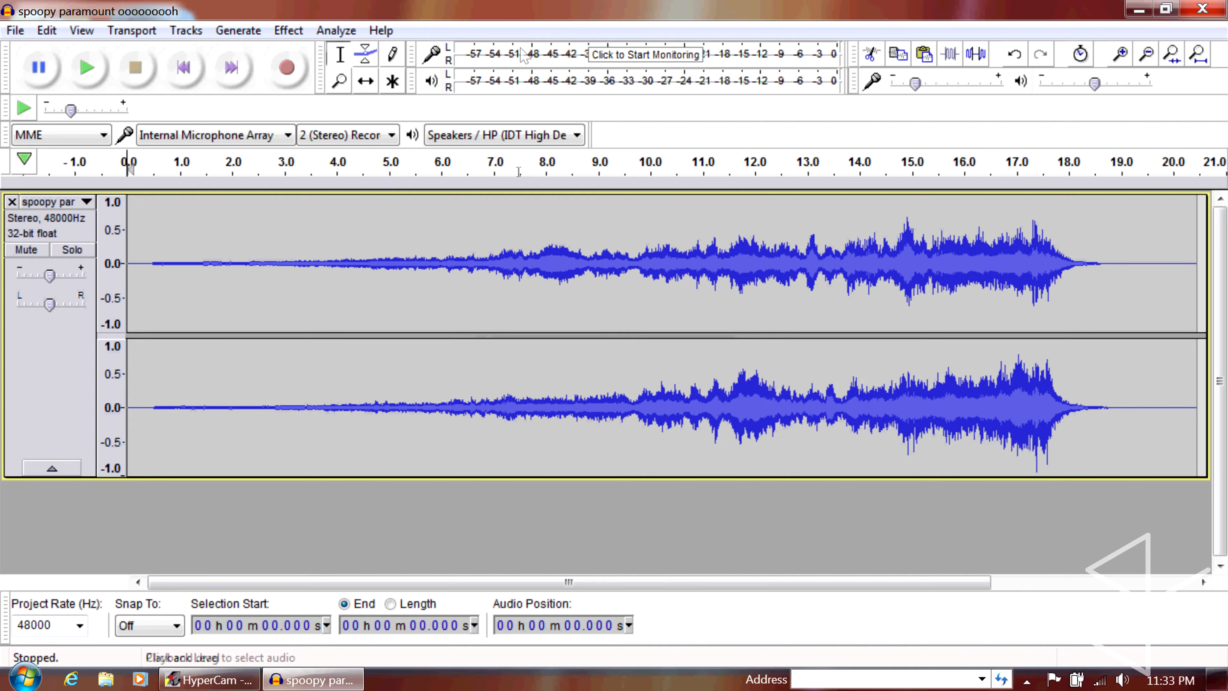
Select the entire imported track and change its display to Spectrogram
{"action": "key", "text": "ctrl+a"}
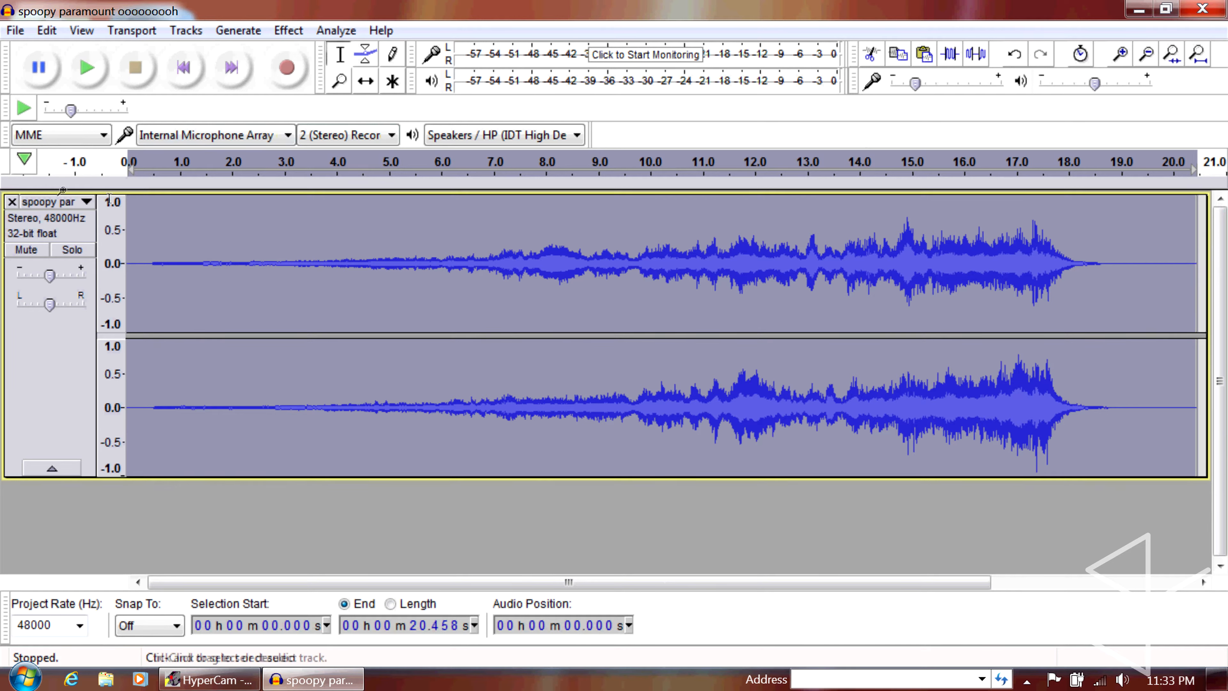
{"action": "left_click", "coordinate": [69, 201]}
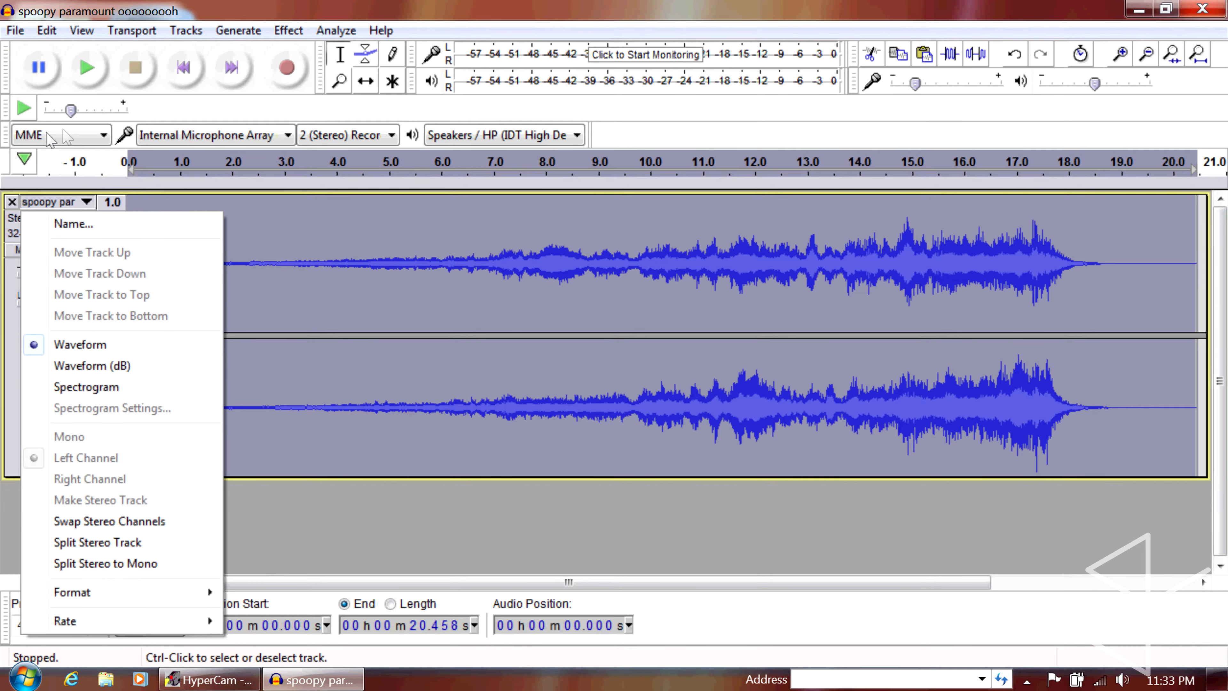
{"action": "left_click", "coordinate": [86, 387]}
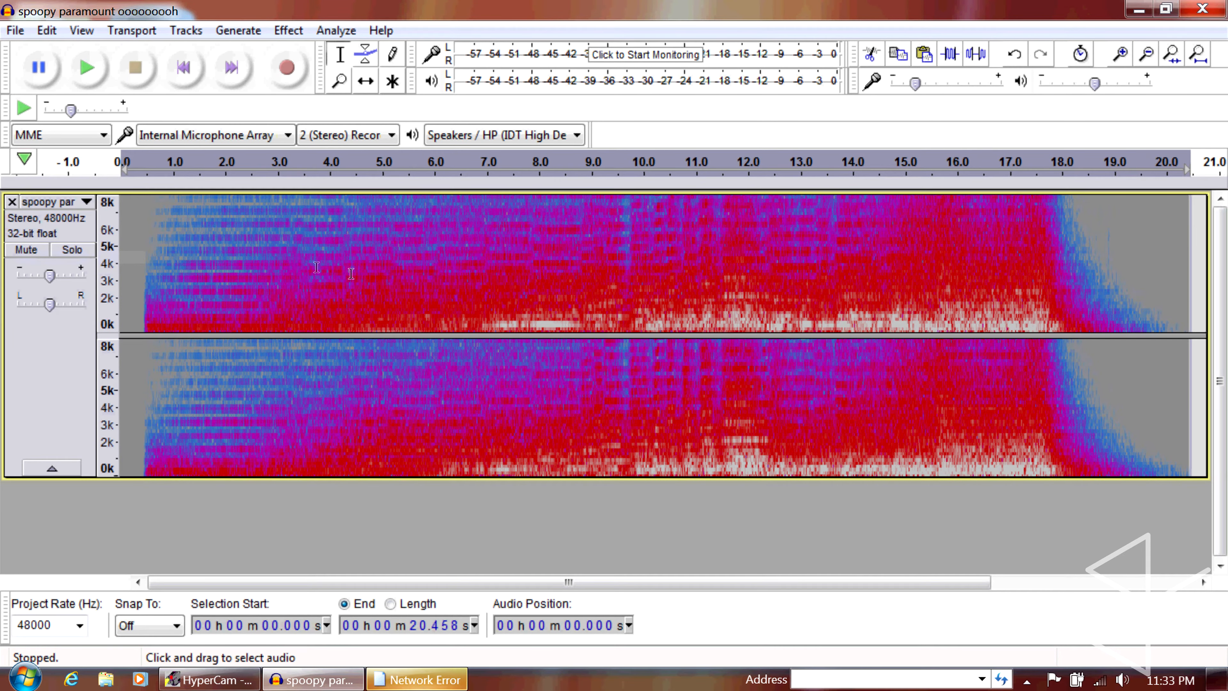
Apply Paulstretch to the selected audio with a stretch factor of 1.0 and a time resolution of 0.01 seconds, and play the result
{"action": "left_click", "coordinate": [279, 35]}
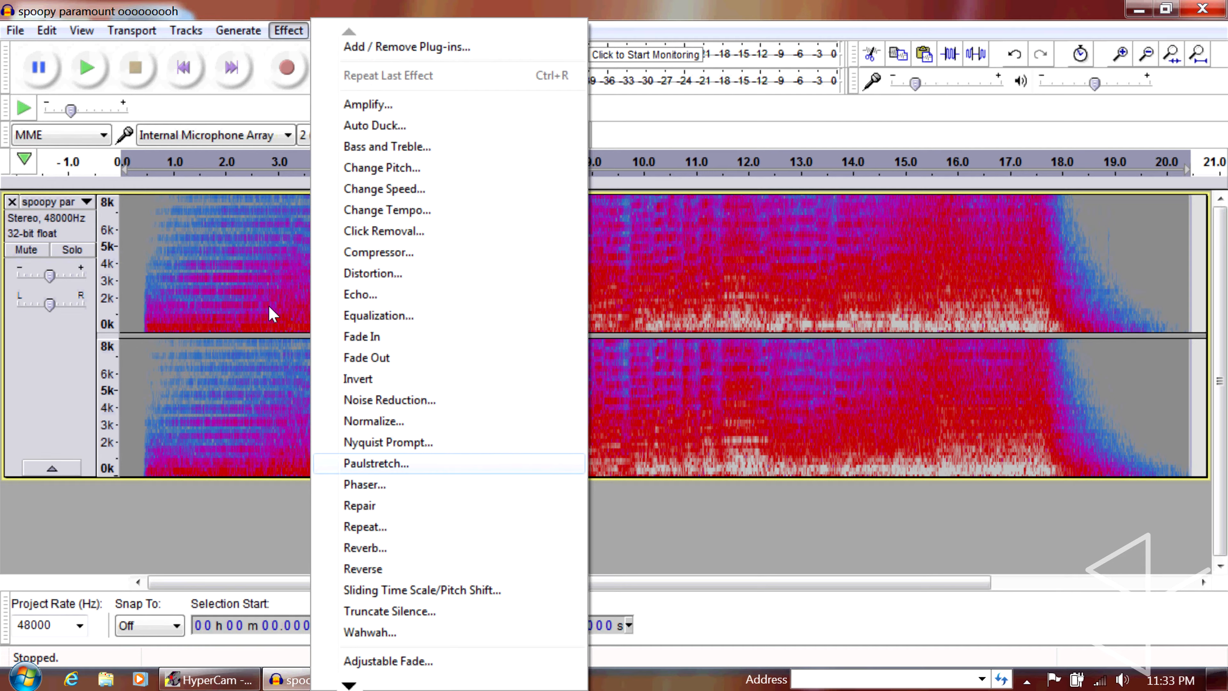
{"action": "key", "text": "Return"}
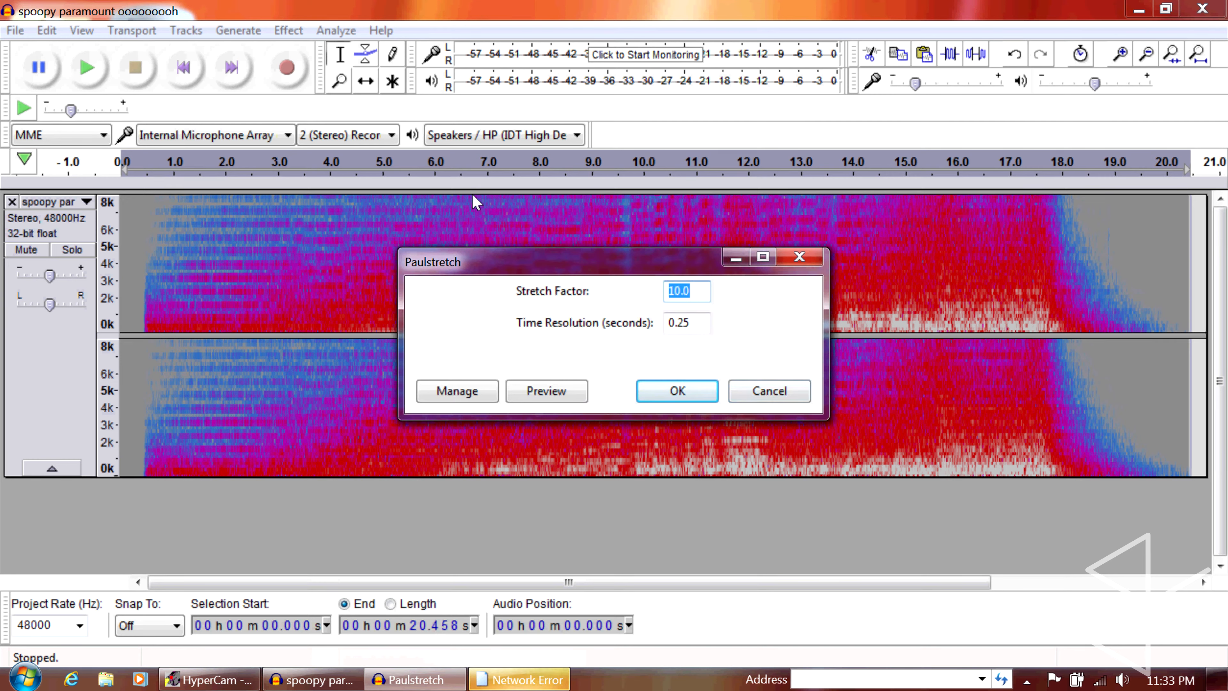
{"action": "type", "text": "1"}
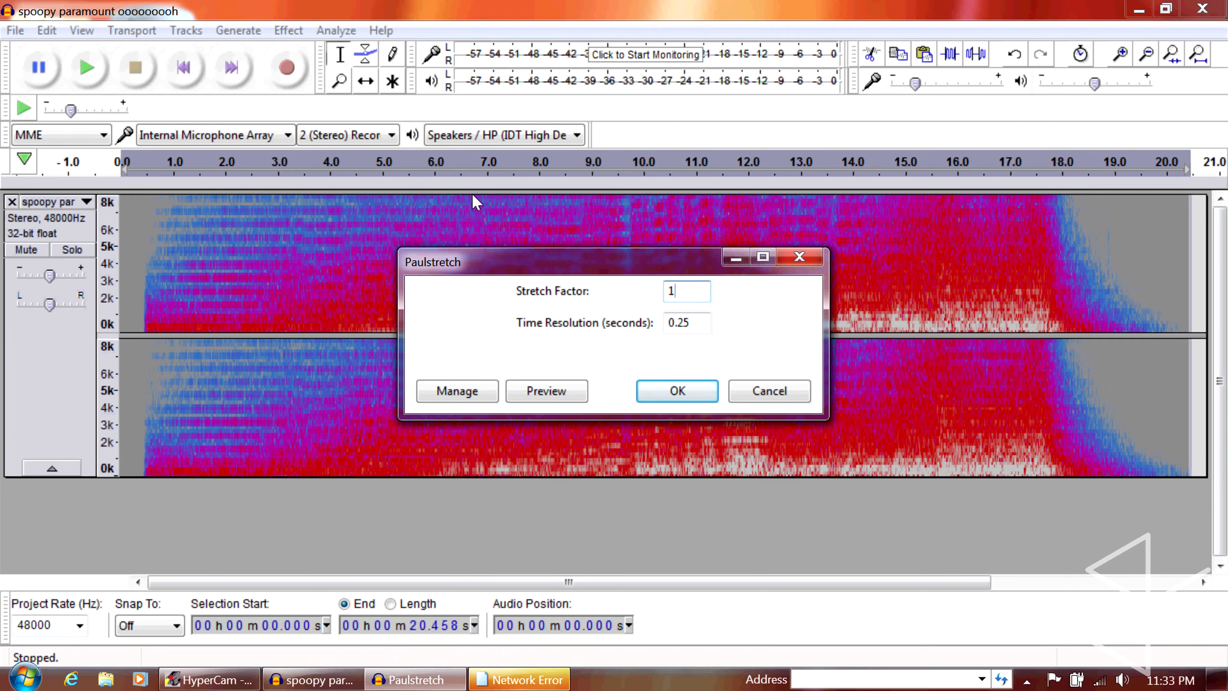
{"action": "type", "text": ".0"}
{"action": "key", "text": "Tab"}
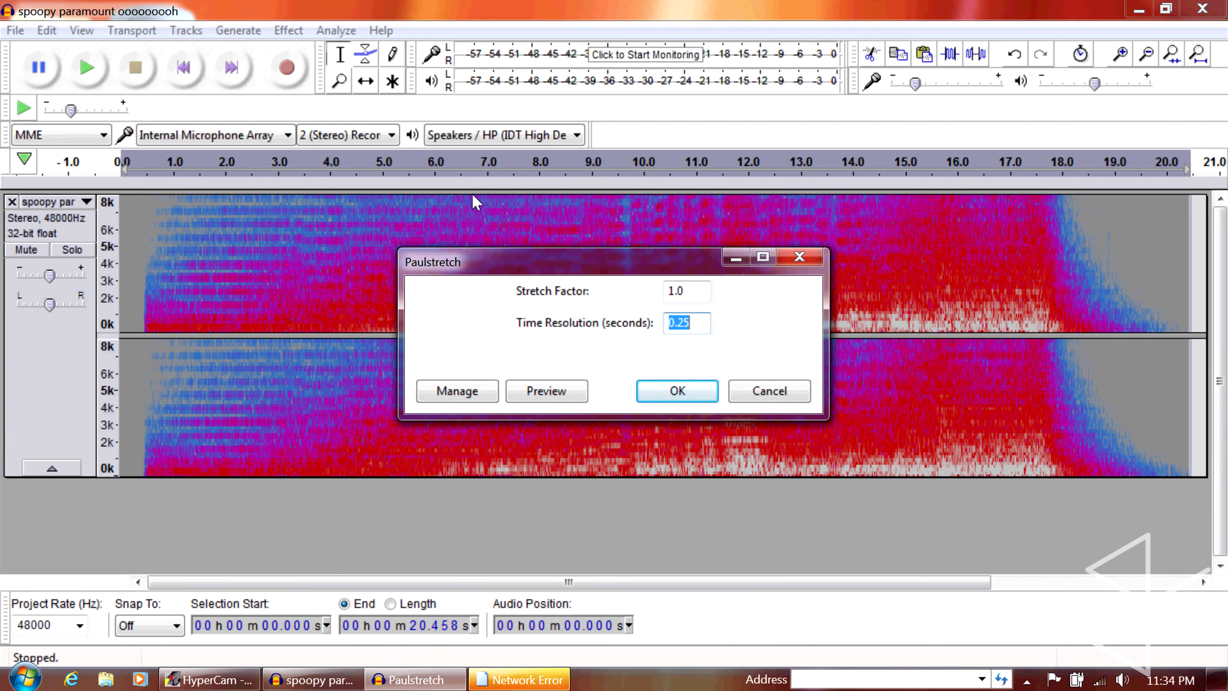
{"action": "type", "text": "0"}
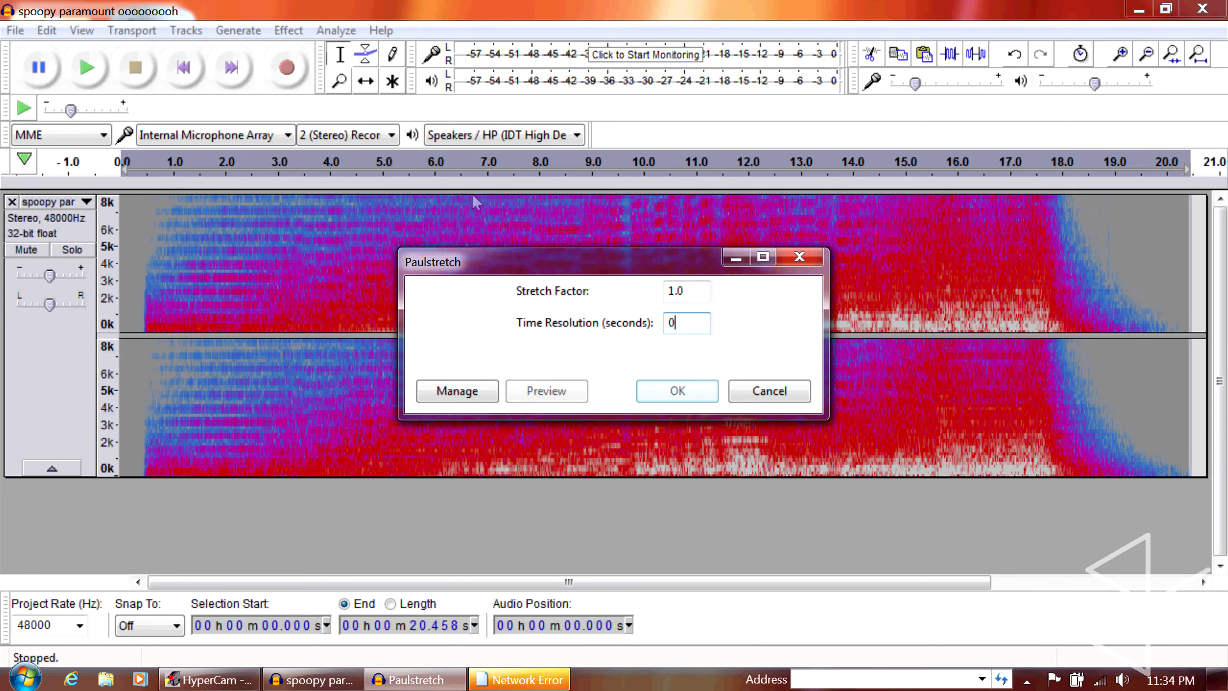
{"action": "type", "text": ".01"}
{"action": "key", "text": "Return"}
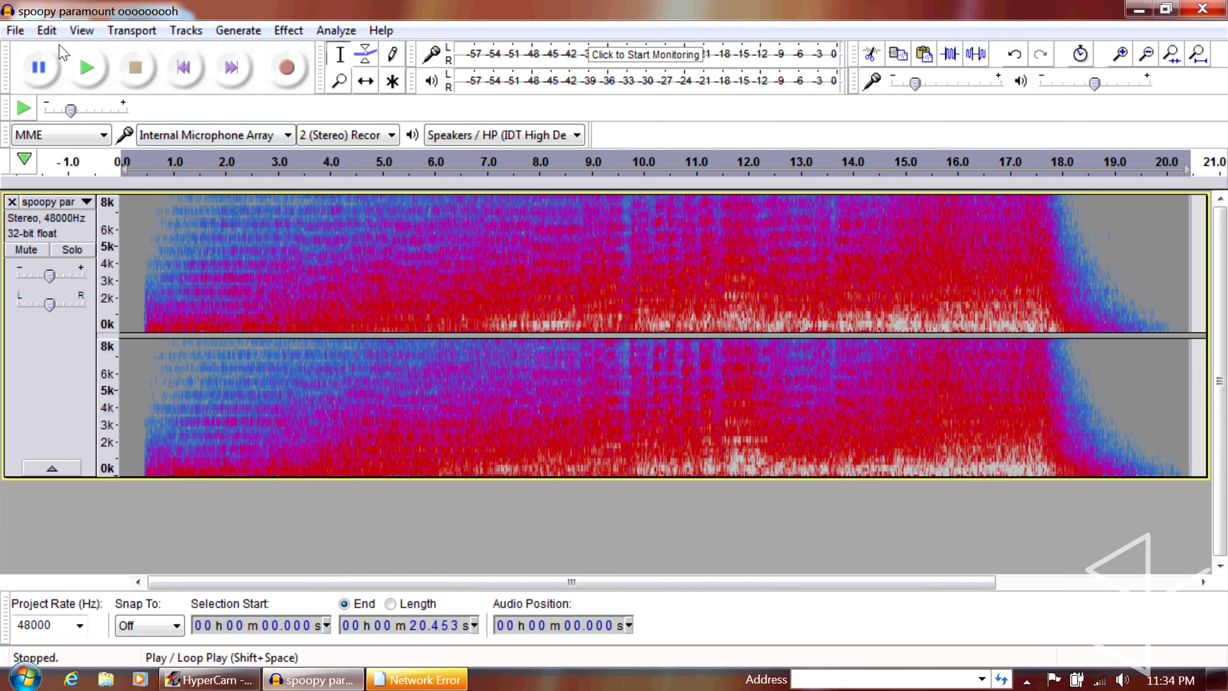
{"action": "left_click", "coordinate": [86, 68]}
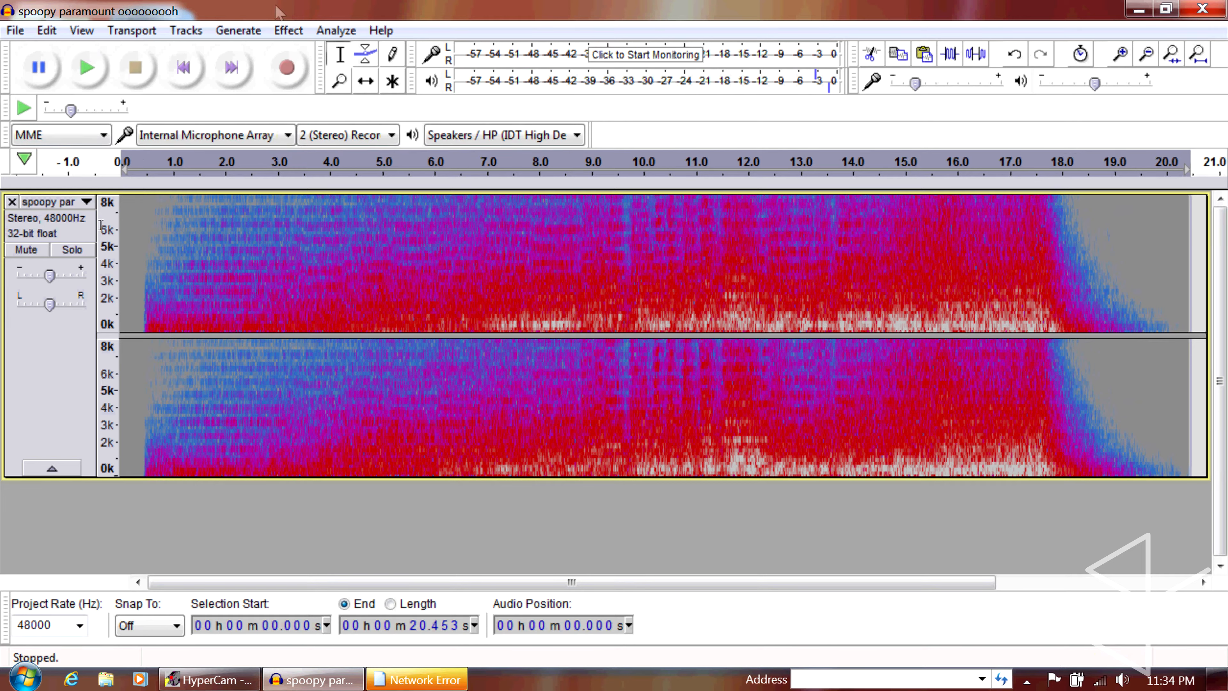
Apply Paulstretch to the track once more, with stretch factor 1.0 and the time resolution set to 0.02 seconds
{"action": "left_click", "coordinate": [288, 30]}
{"action": "key", "text": "Down"}
{"action": "key", "text": "Down"}
{"action": "key", "text": "Down"}
{"action": "key", "text": "Down"}
{"action": "key", "text": "Down"}
{"action": "key", "text": "Down"}
{"action": "key", "text": "Down"}
{"action": "key", "text": "Down"}
{"action": "key", "text": "Down"}
{"action": "key", "text": "Down"}
{"action": "key", "text": "Down"}
{"action": "key", "text": "Down"}
{"action": "key", "text": "Down"}
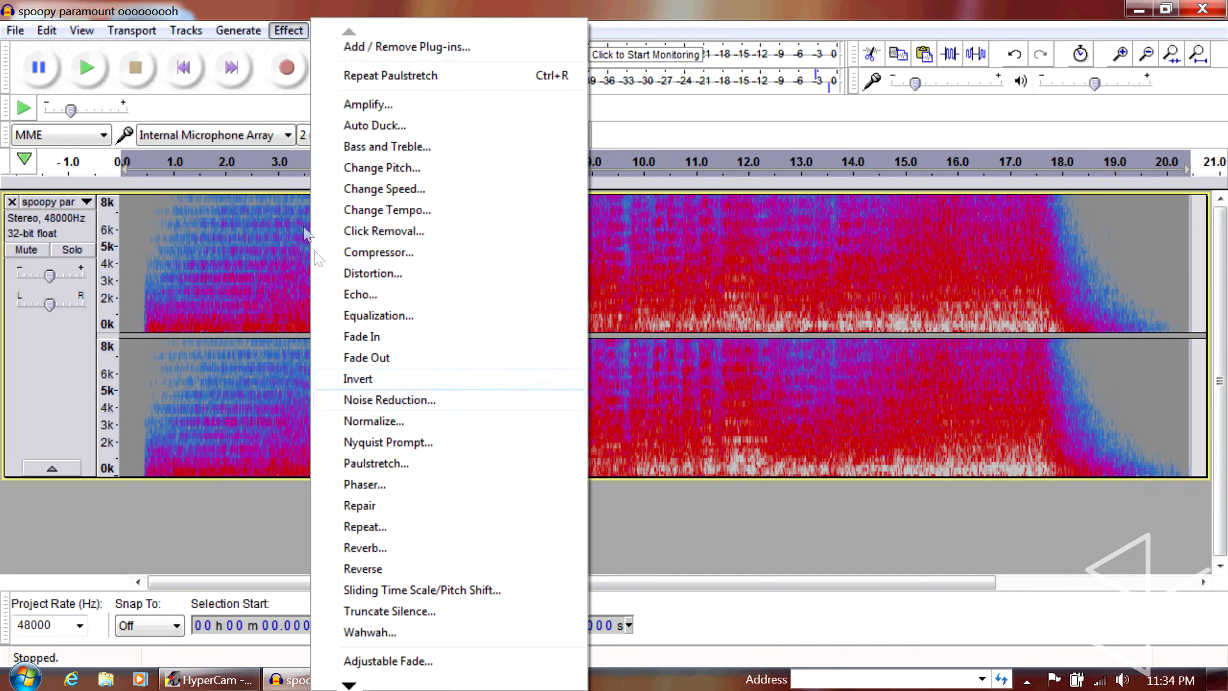
{"action": "key", "text": "Return"}
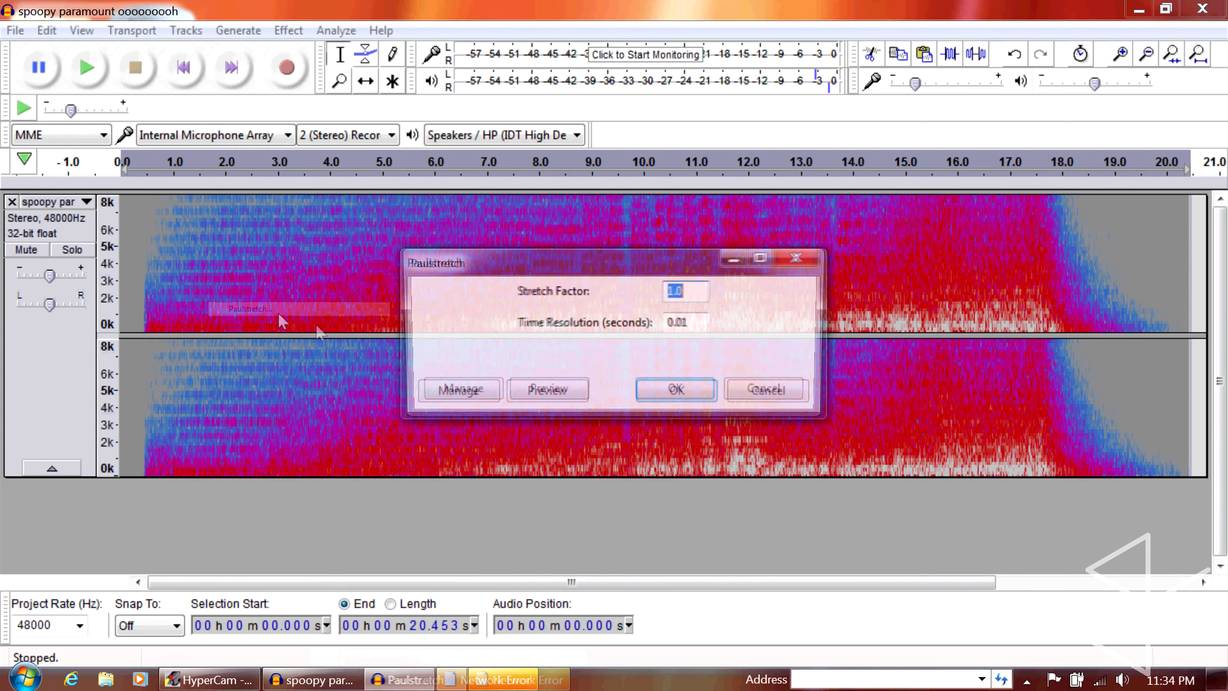
{"action": "left_click", "coordinate": [705, 324]}
{"action": "key", "text": "BackSpace"}
{"action": "type", "text": "2"}
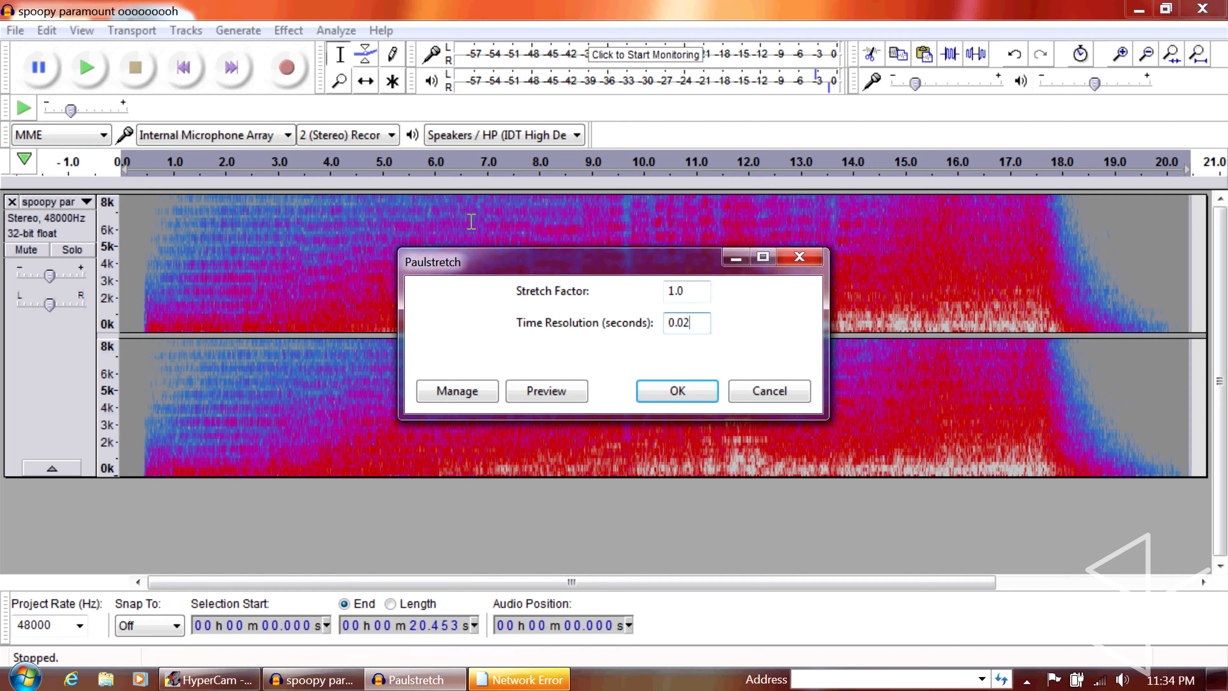
{"action": "key", "text": "Return"}
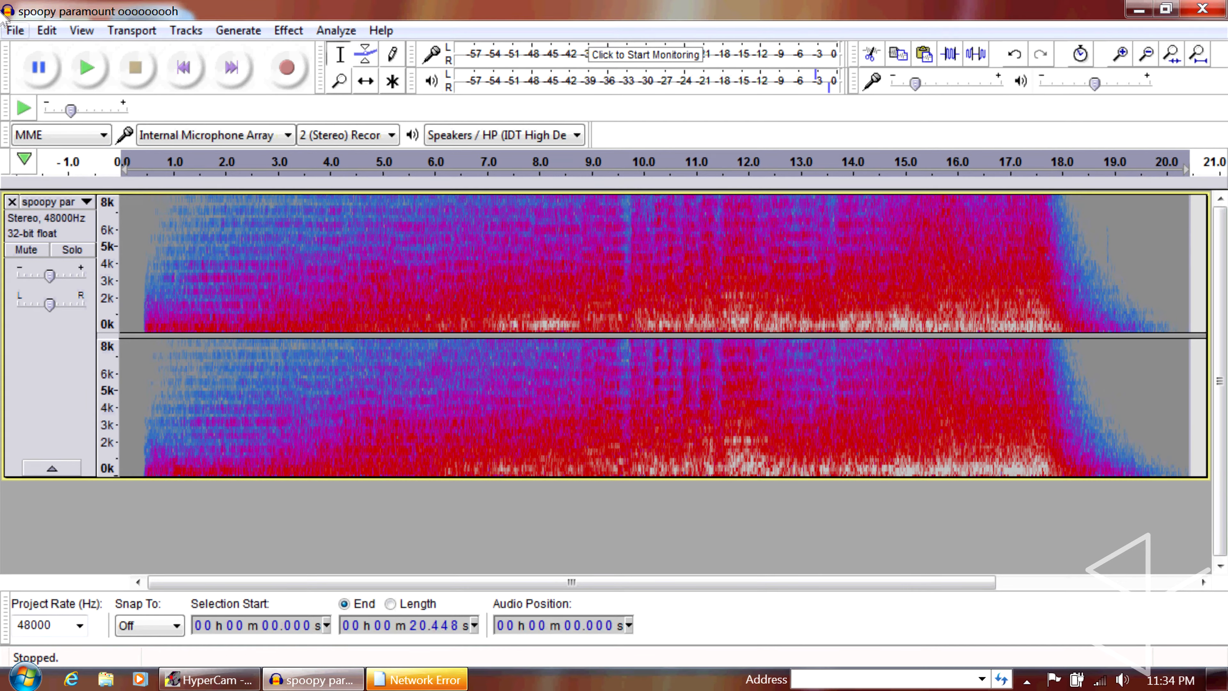
Export the audio to the Music library as "pooramount ooooooooooooh.wav" in WAV (Microsoft) signed 16-bit PCM, leaving the metadata tags empty
{"action": "left_click", "coordinate": [13, 31]}
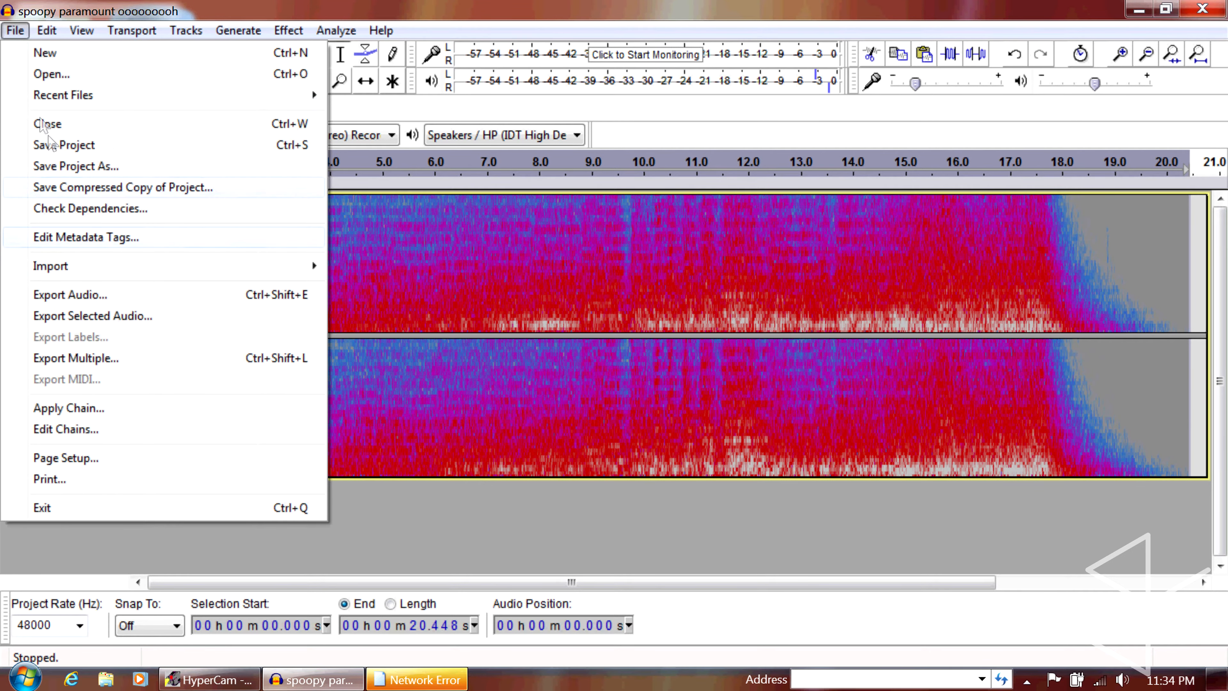
{"action": "left_click", "coordinate": [69, 295]}
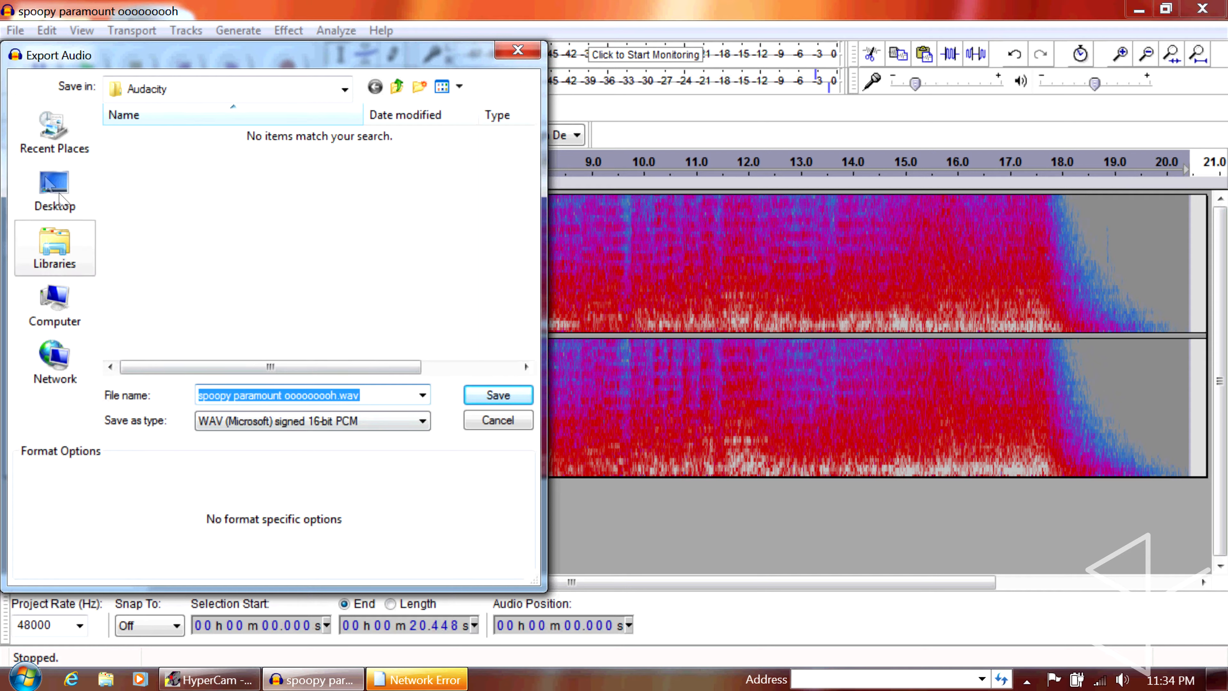
{"action": "left_click", "coordinate": [60, 245]}
{"action": "left_click", "coordinate": [382, 136]}
{"action": "key", "text": "Return"}
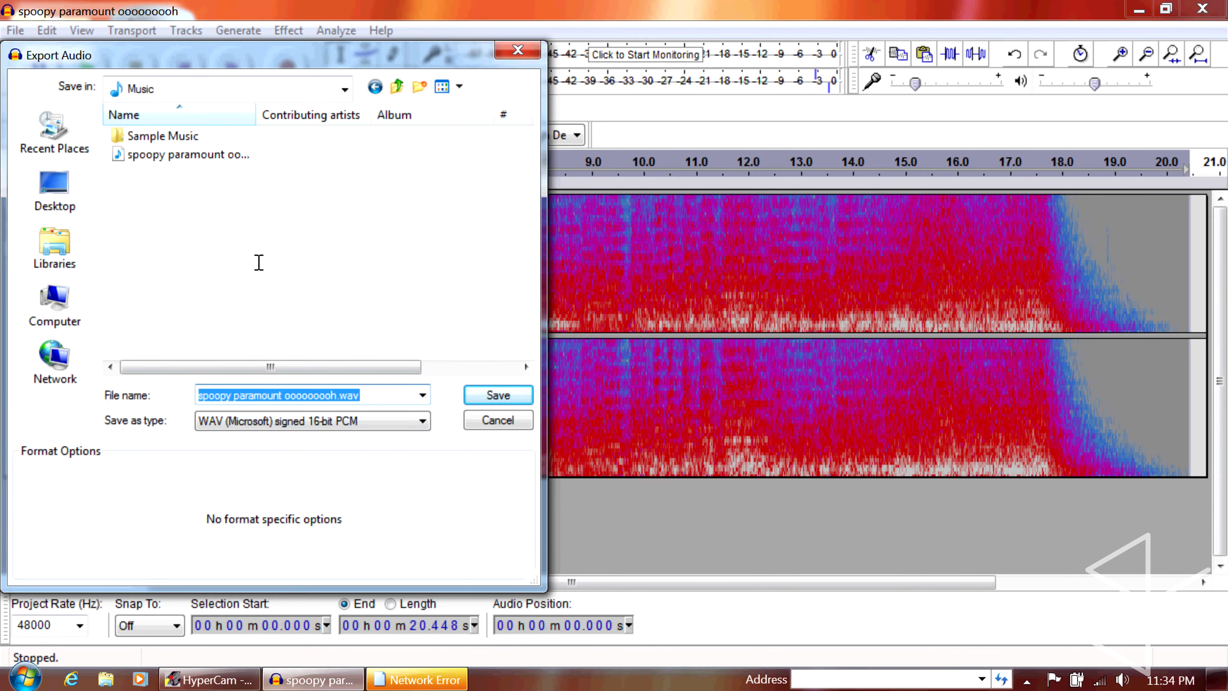
{"action": "type", "text": "p"}
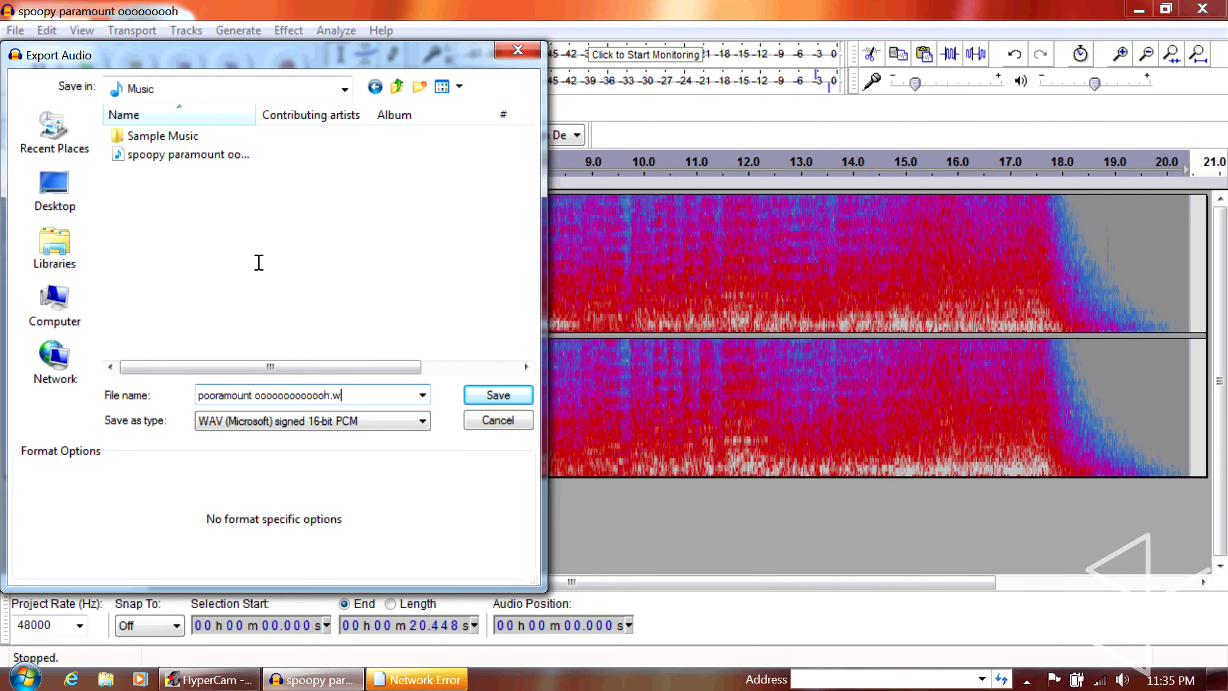
{"action": "key", "text": "Return"}
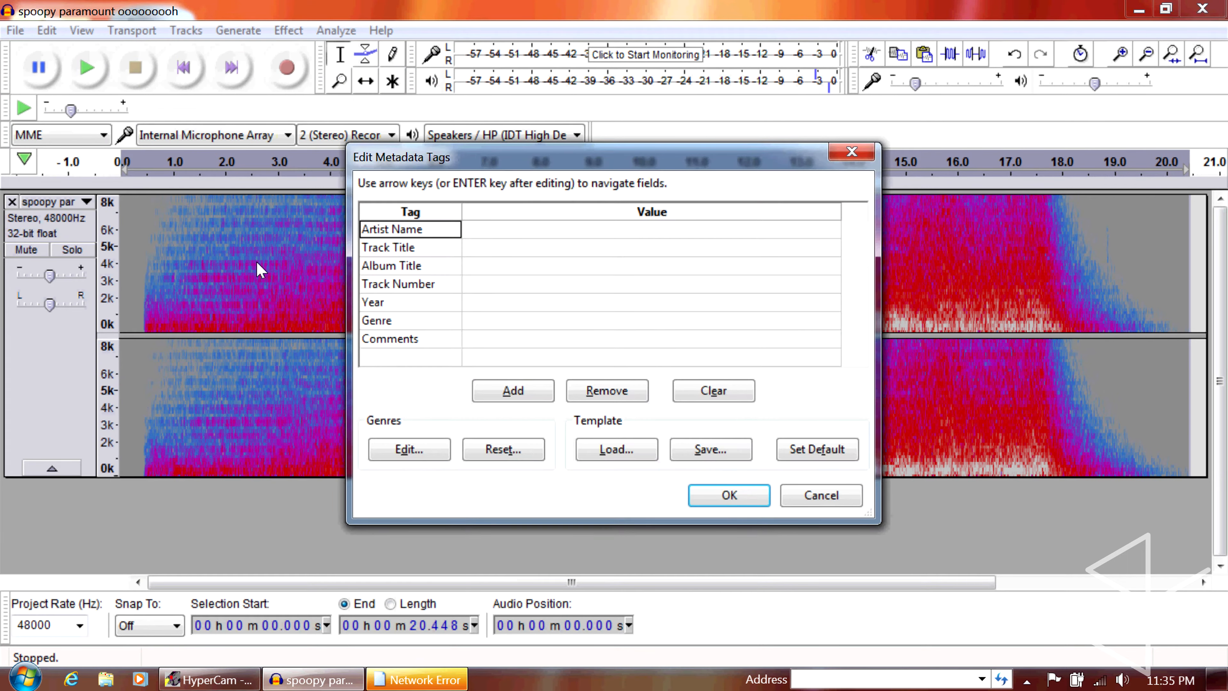
{"action": "key", "text": "Return"}
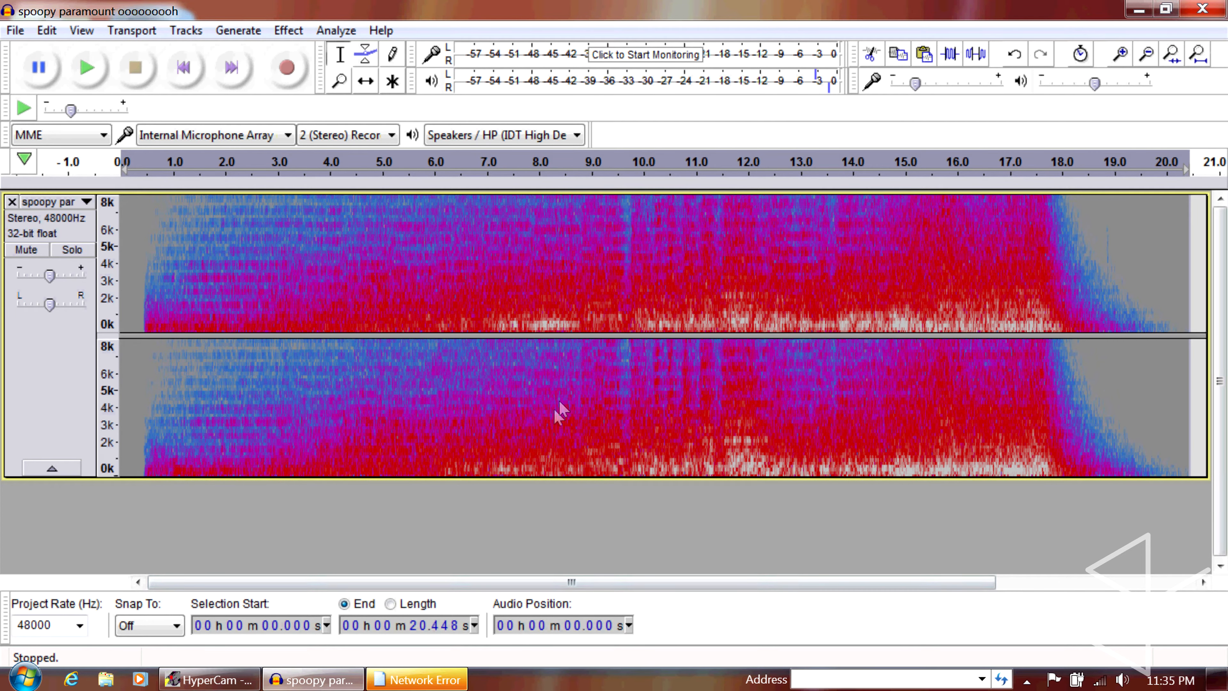
Minimize Audacity and dismiss the Network Error message on the desktop
{"action": "double_click", "coordinate": [759, 7]}
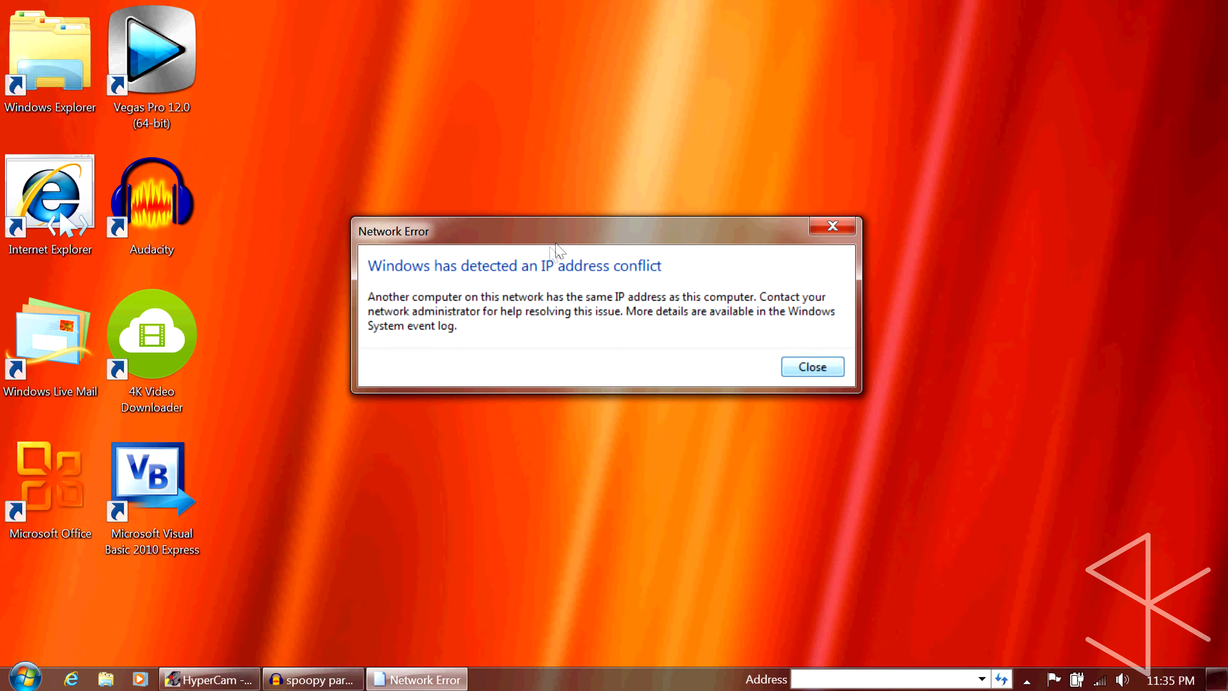
{"action": "left_click", "coordinate": [817, 370]}
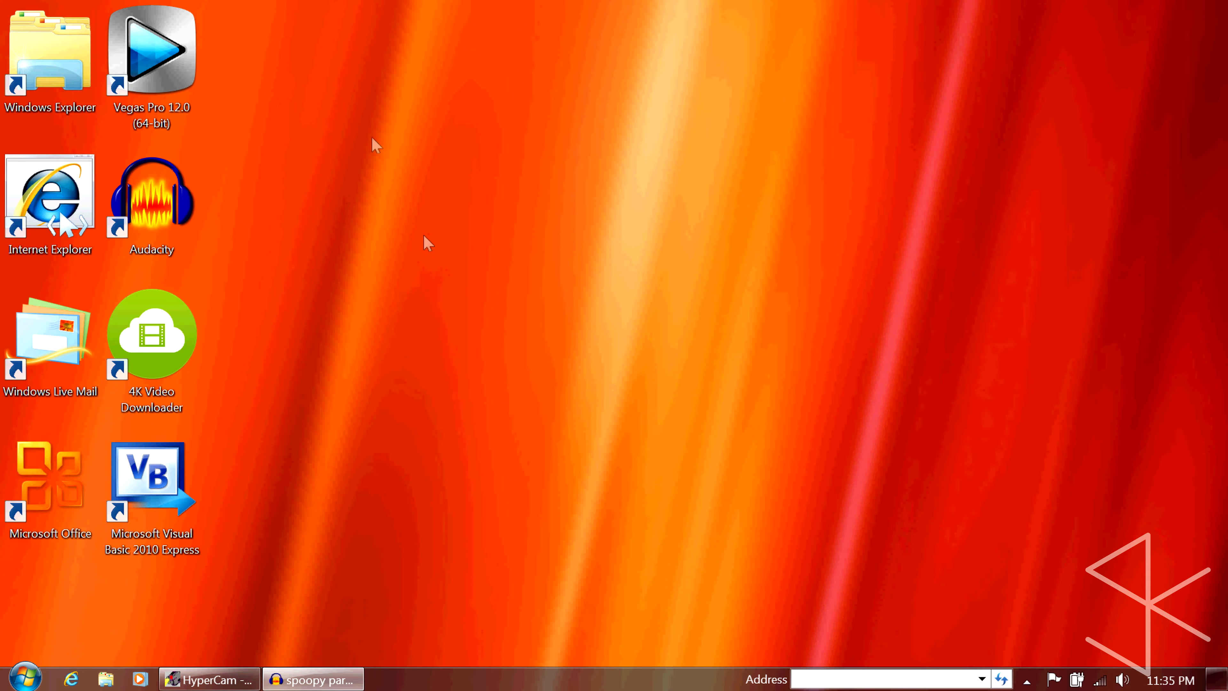
Launch Vegas Pro 12.0, dismiss its Sony Net Notify window and import Paramount Pictures 100th Anniversary Logo.mp4 from the Videos library
{"action": "left_click", "coordinate": [147, 63]}
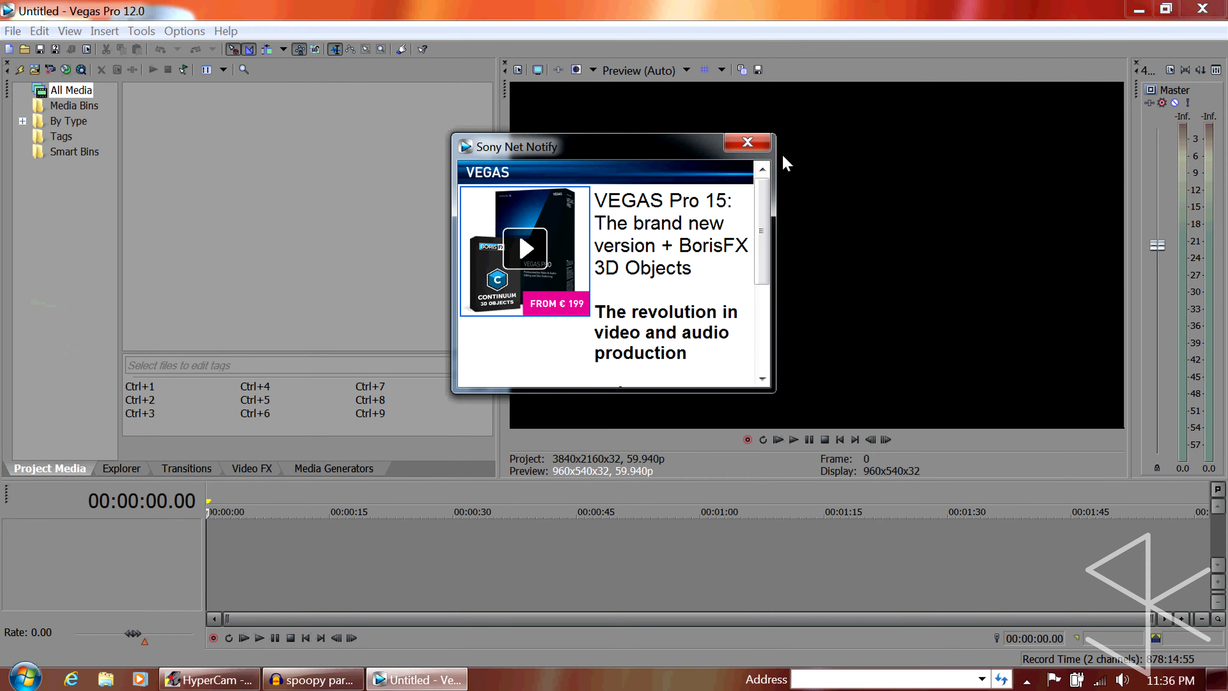
{"action": "left_click", "coordinate": [762, 146]}
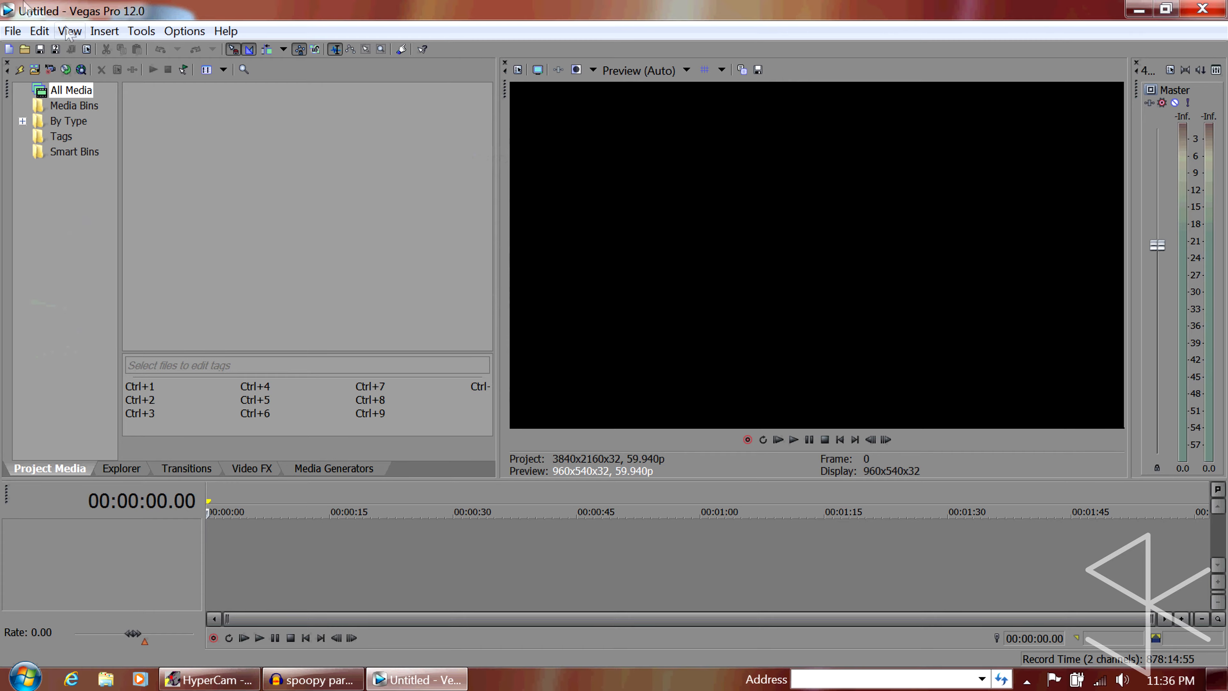
{"action": "left_click", "coordinate": [35, 69]}
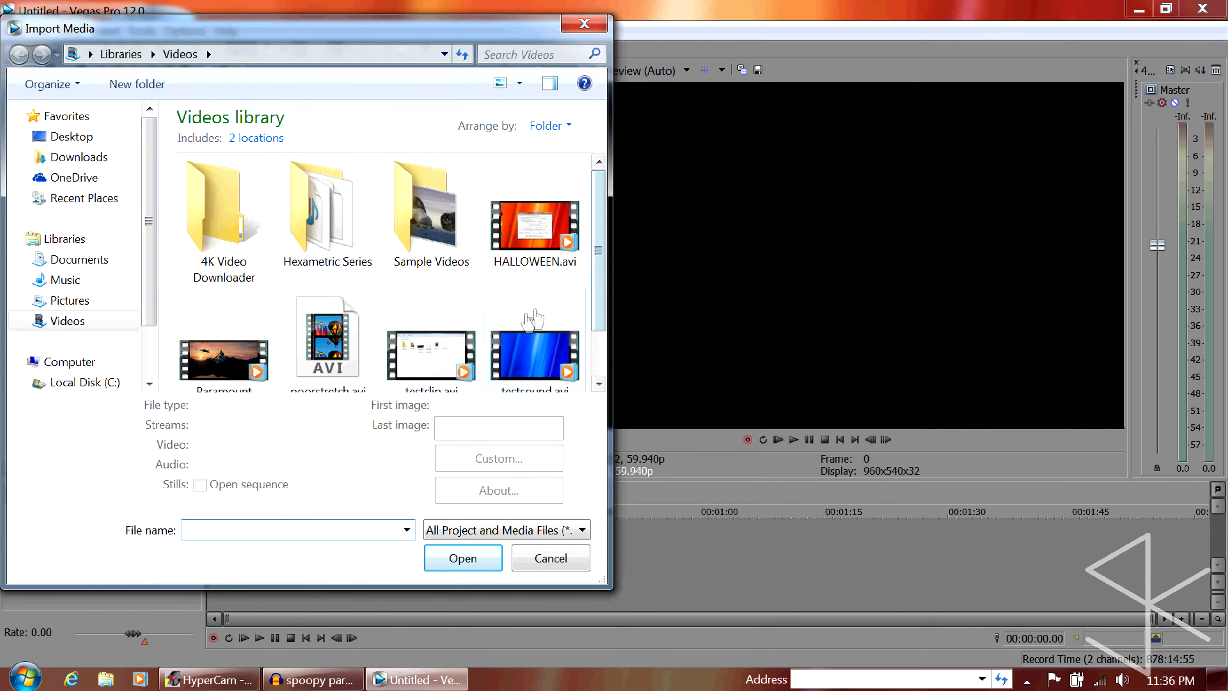
{"action": "left_click", "coordinate": [242, 356]}
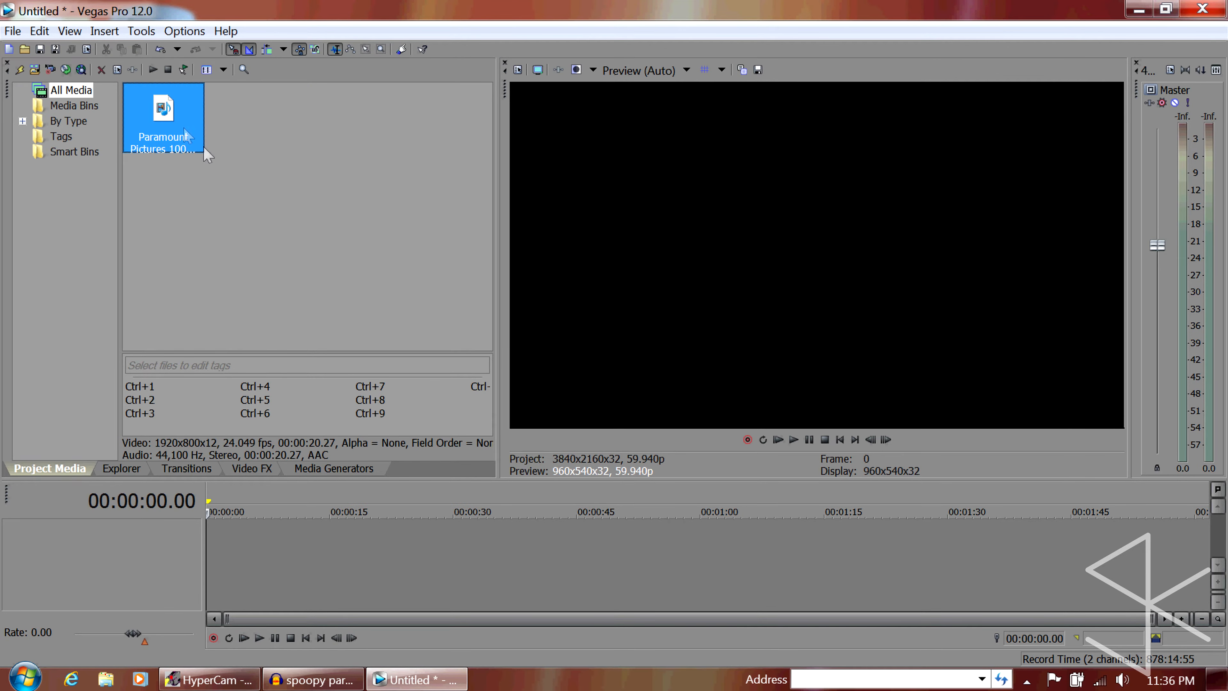
Place the imported Paramount logo clip at the timeline's start and crop it with the 16:9 Widescreen TV aspect ratio preset
{"action": "left_click_drag", "start_coordinate": [159, 116], "coordinate": [166, 556]}
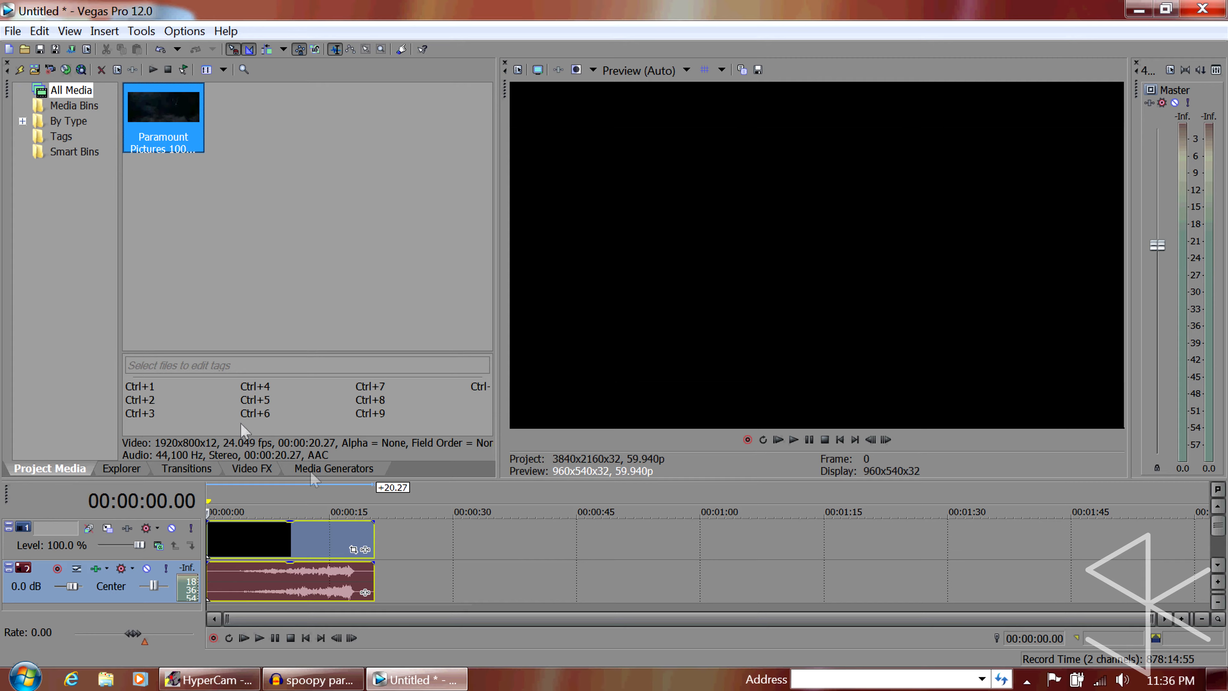
{"action": "left_click", "coordinate": [341, 507]}
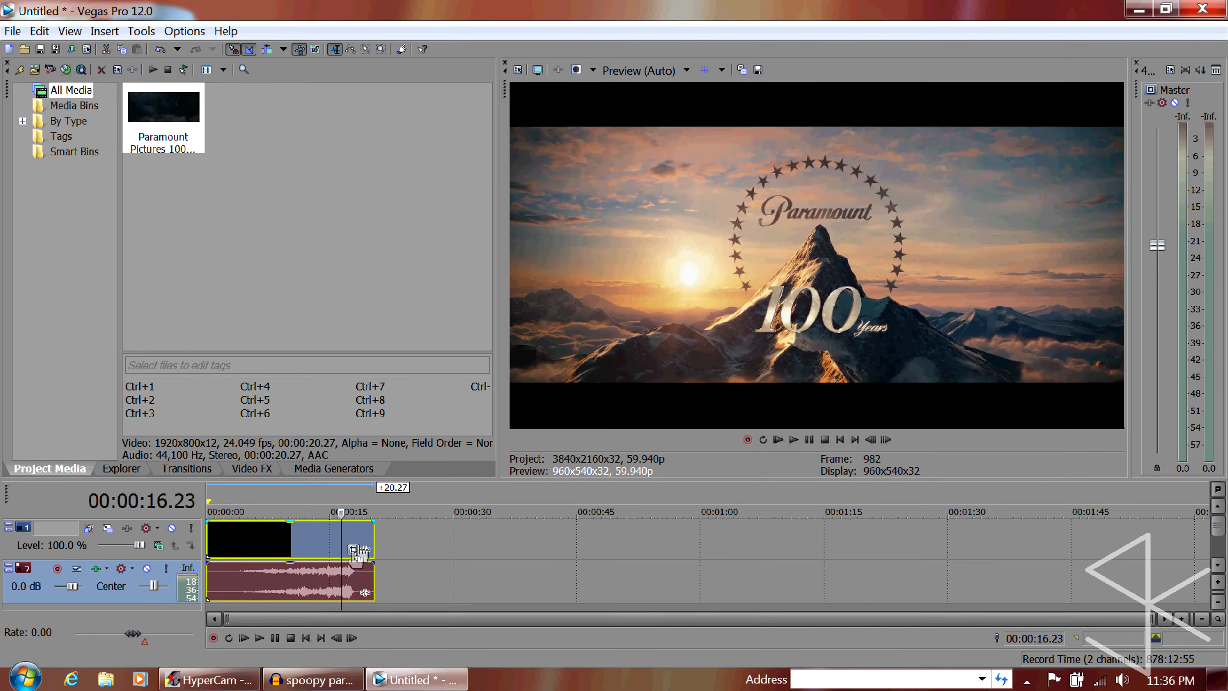
{"action": "left_click", "coordinate": [354, 550]}
{"action": "left_click", "coordinate": [931, 564]}
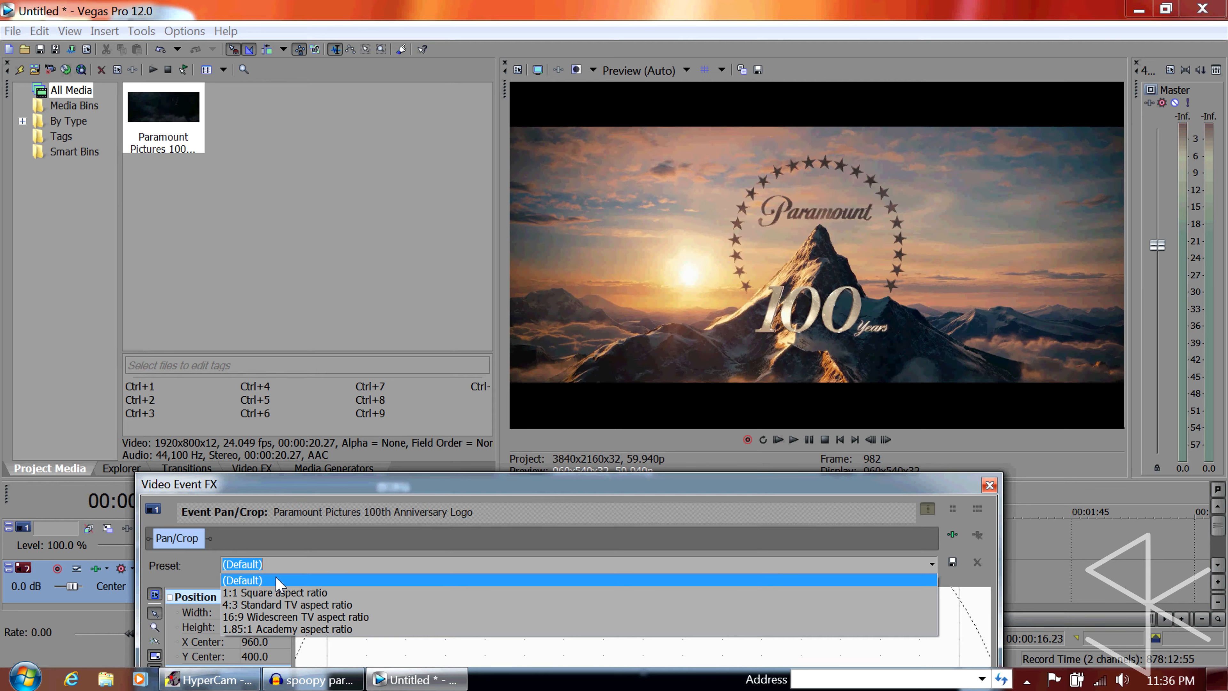
{"action": "left_click", "coordinate": [228, 620]}
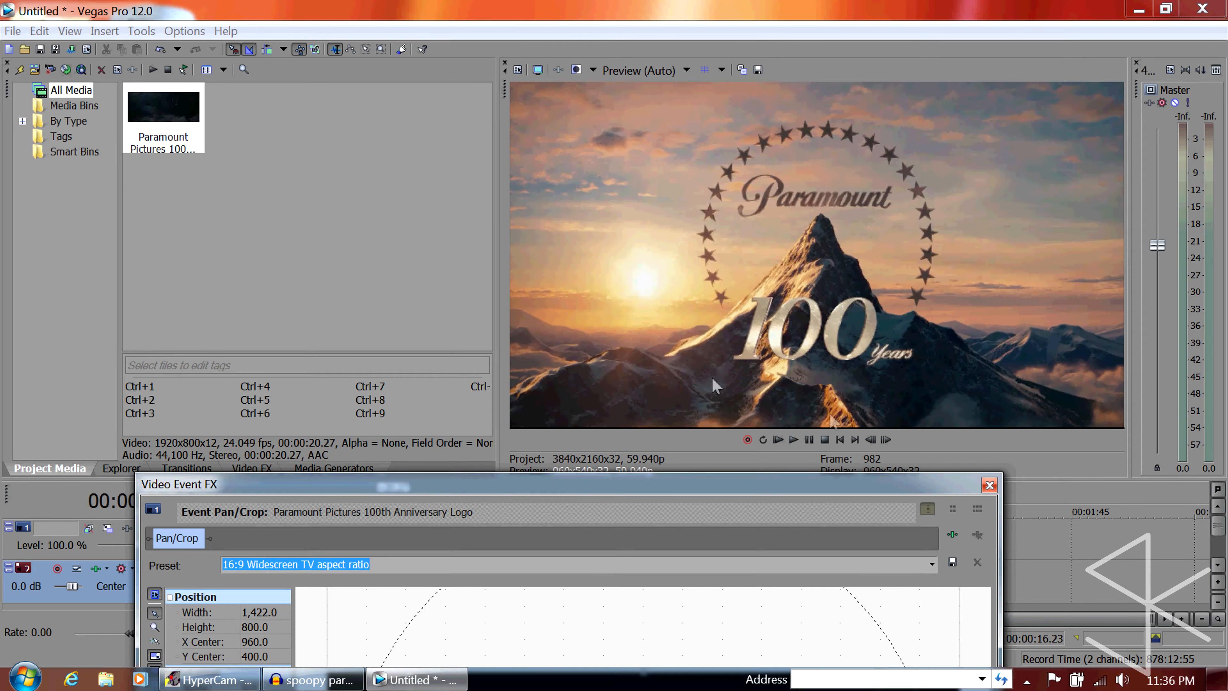
{"action": "left_click", "coordinate": [989, 482]}
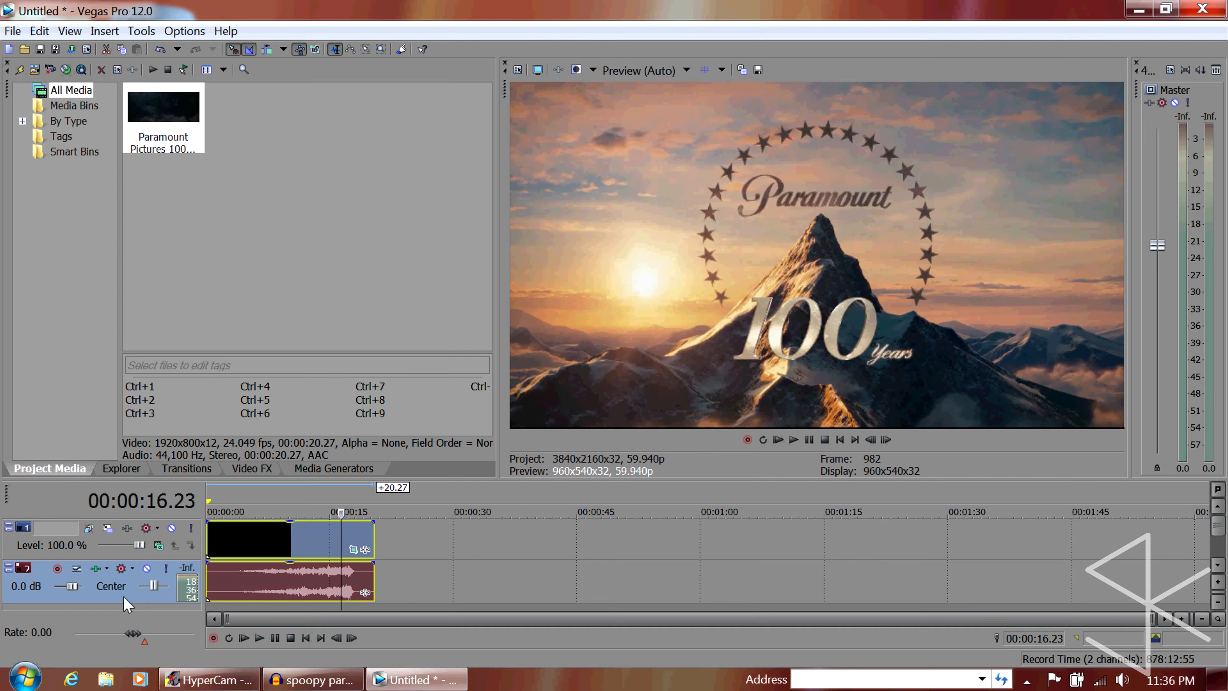
Set the video track's compositing mode to Difference and duplicate the track
{"action": "left_click", "coordinate": [145, 554]}
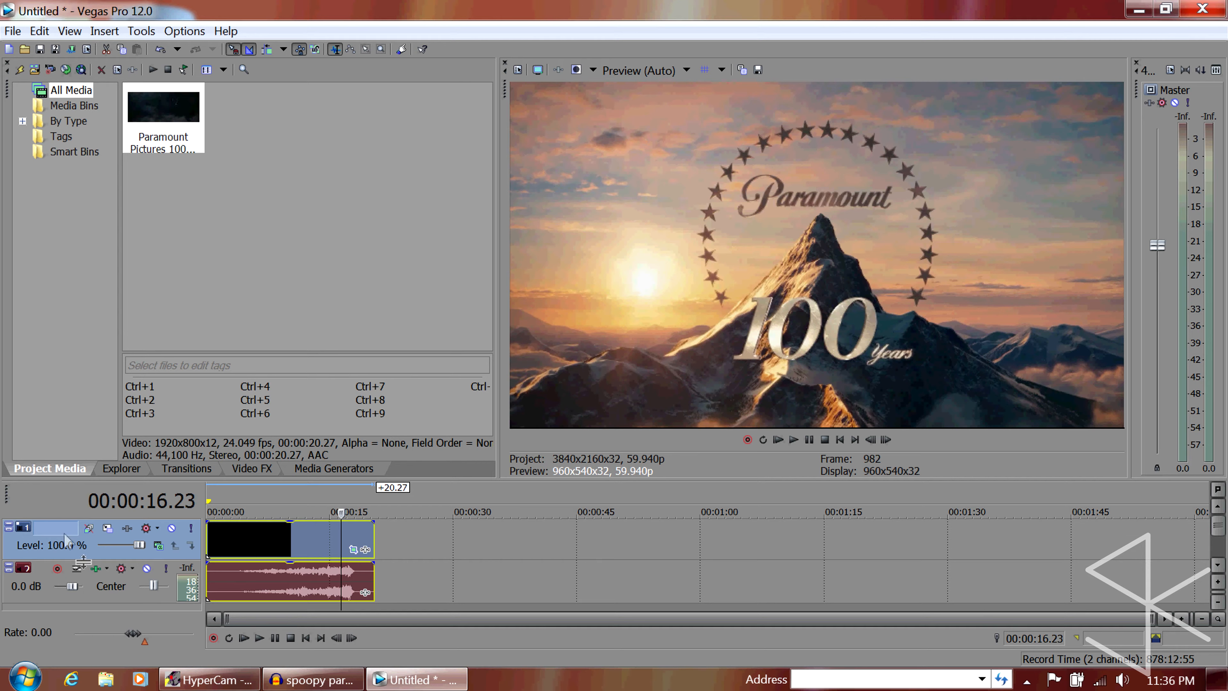
{"action": "left_click", "coordinate": [157, 546]}
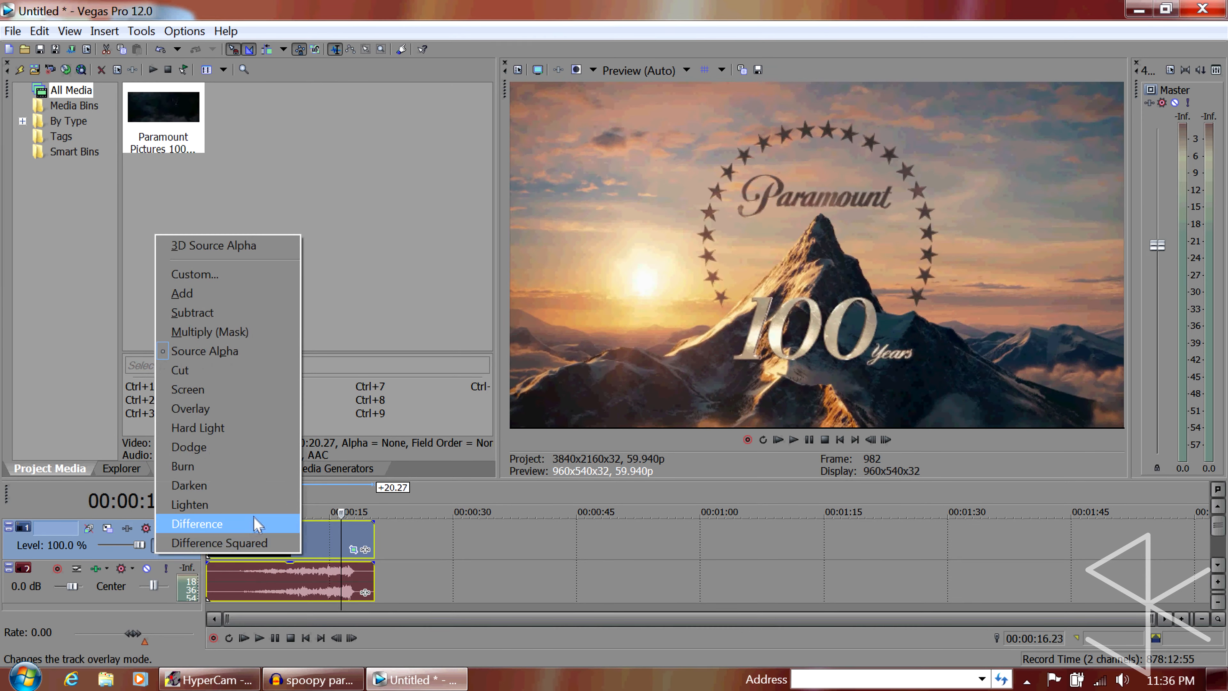
{"action": "left_click", "coordinate": [258, 525]}
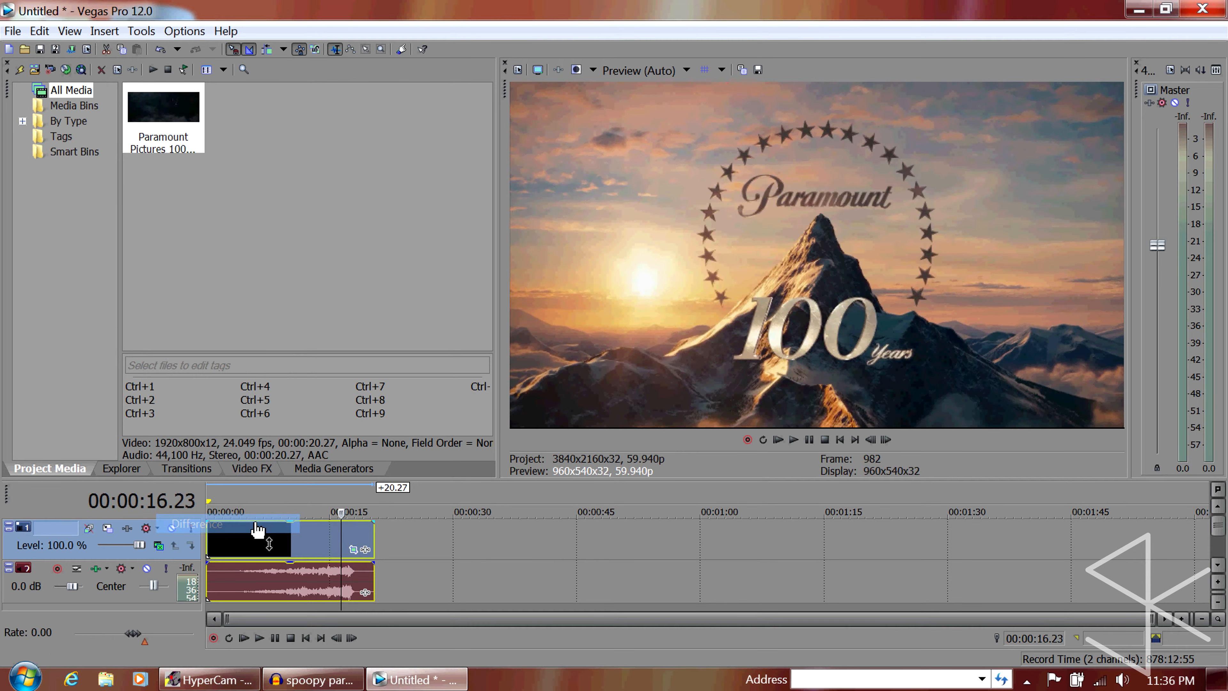
{"action": "right_click", "coordinate": [133, 559]}
{"action": "left_click", "coordinate": [183, 331]}
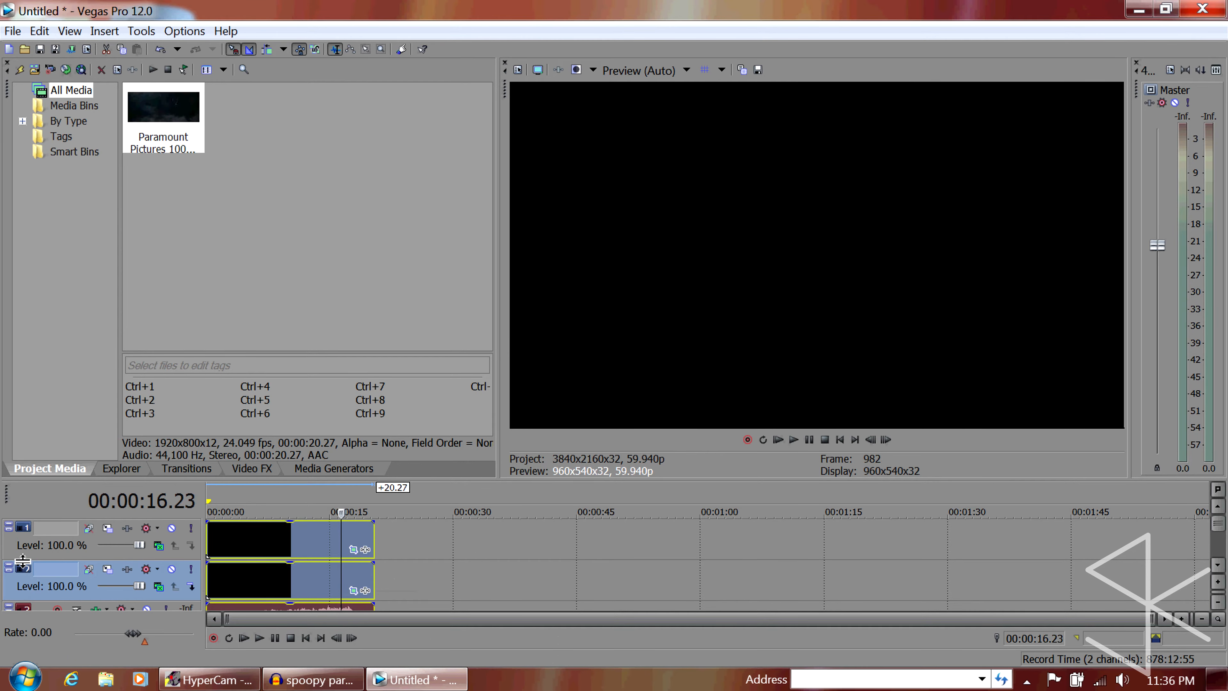
Add the Sony LAB Adjust effect to the second video track and apply its Desaturate preset
{"action": "left_click", "coordinate": [128, 569]}
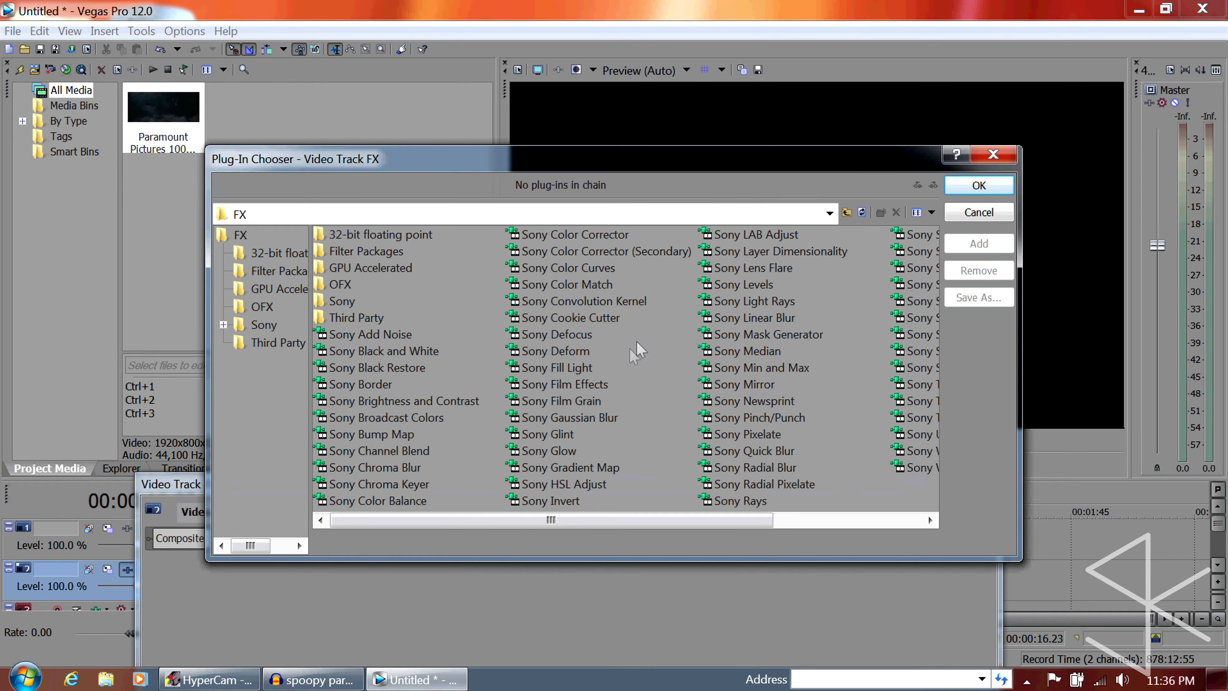
{"action": "double_click", "coordinate": [752, 236]}
{"action": "left_click", "coordinate": [974, 187]}
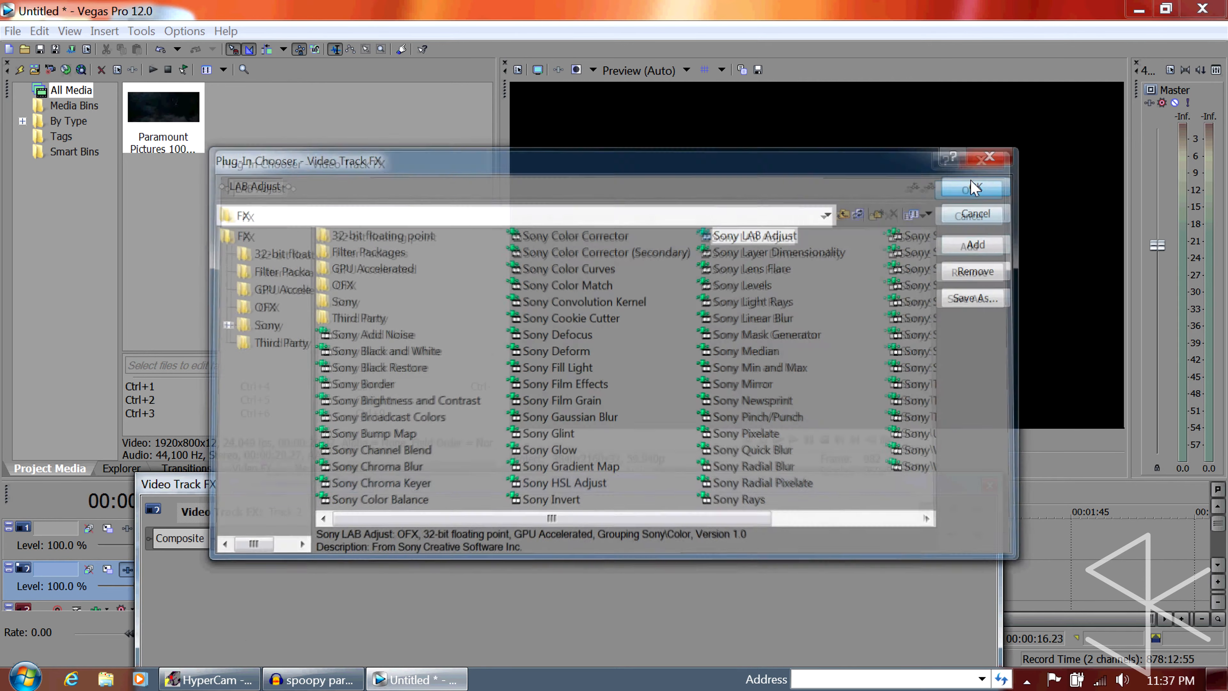
{"action": "left_click_drag", "start_coordinate": [537, 485], "coordinate": [491, 193]}
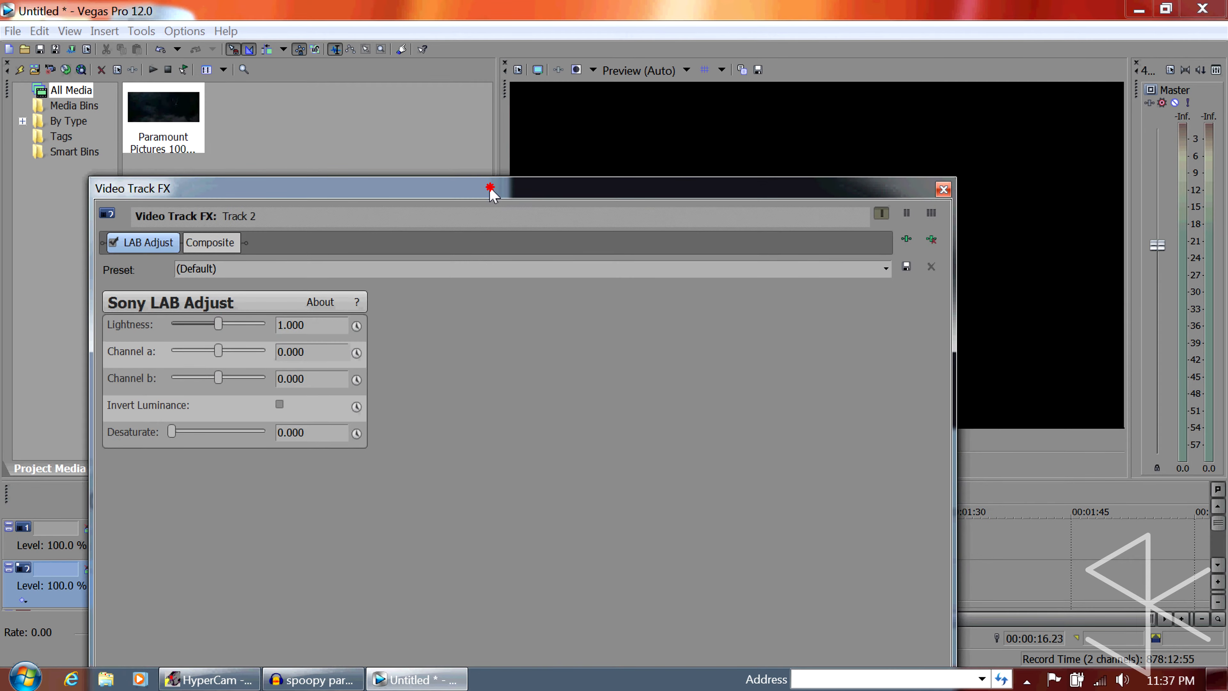
{"action": "left_click", "coordinate": [883, 261]}
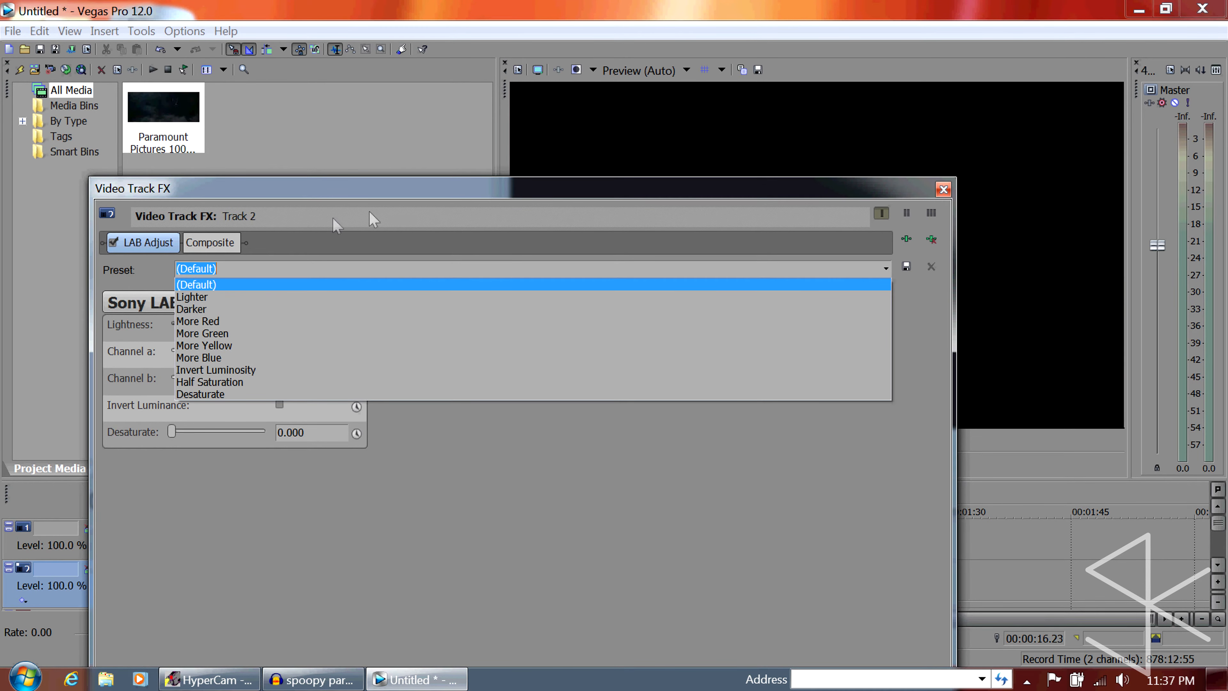
{"action": "left_click", "coordinate": [214, 394]}
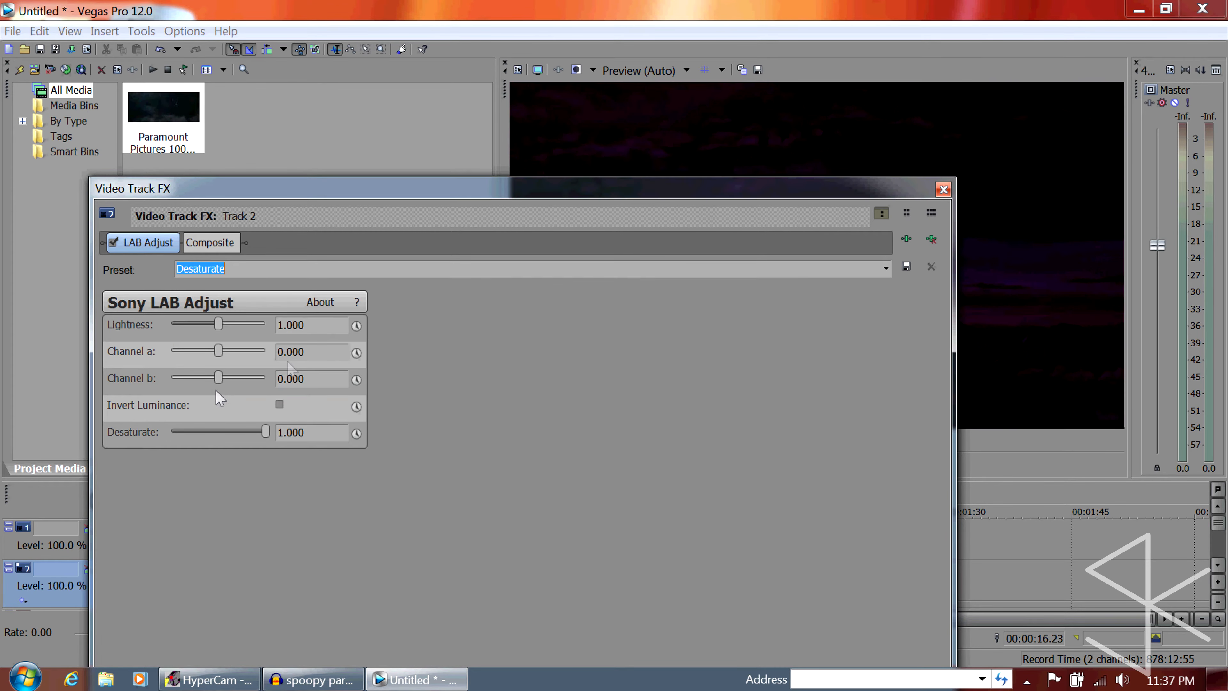
{"action": "left_click", "coordinate": [943, 189]}
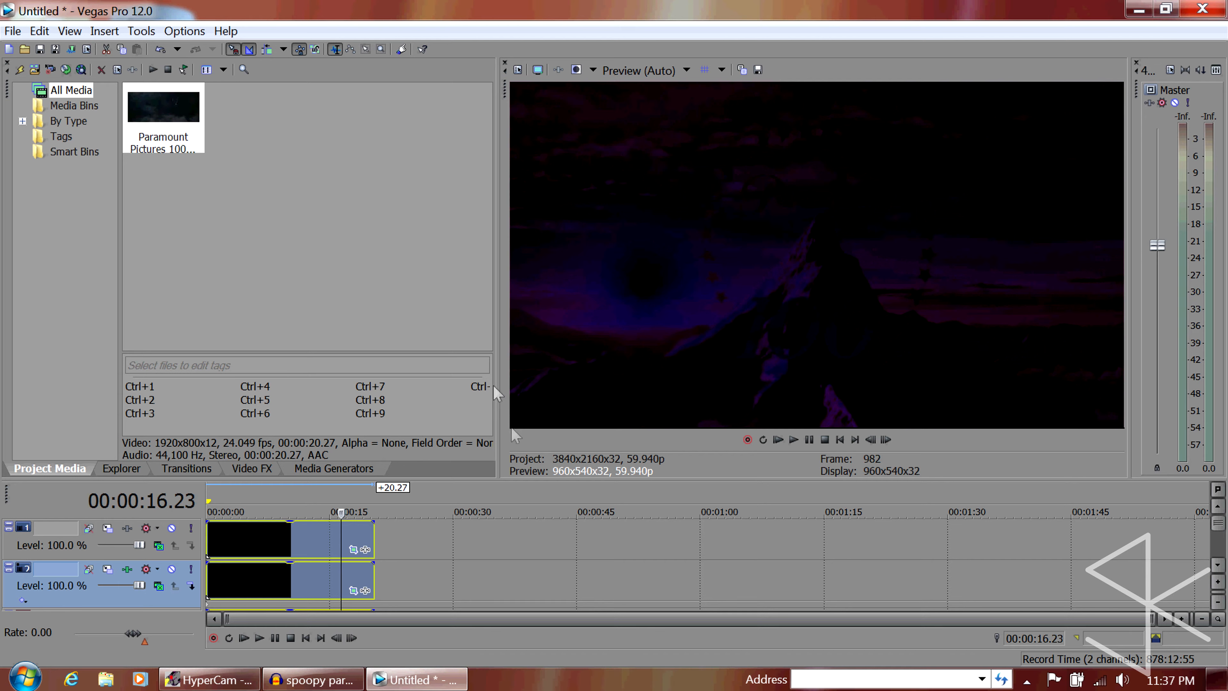
Add Sony Brightness and Contrast to the video output, with contrast 0.300 and contrast center 0.000
{"action": "left_click", "coordinate": [559, 70]}
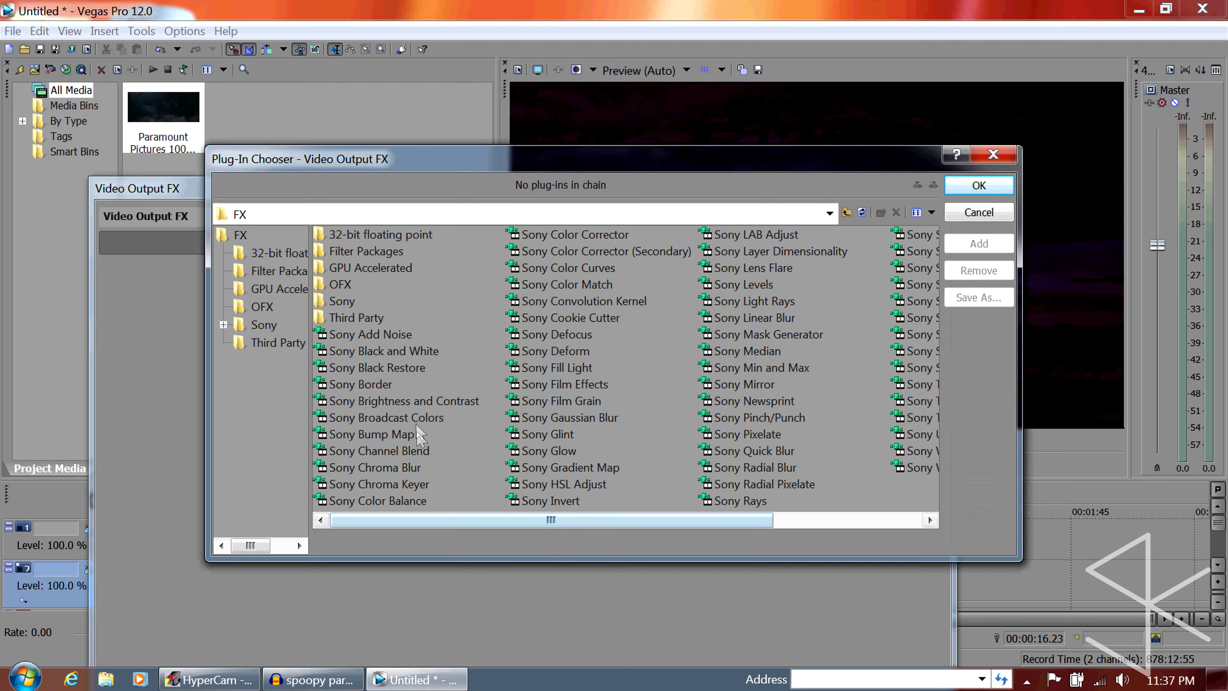
{"action": "double_click", "coordinate": [416, 401]}
{"action": "left_click", "coordinate": [979, 185]}
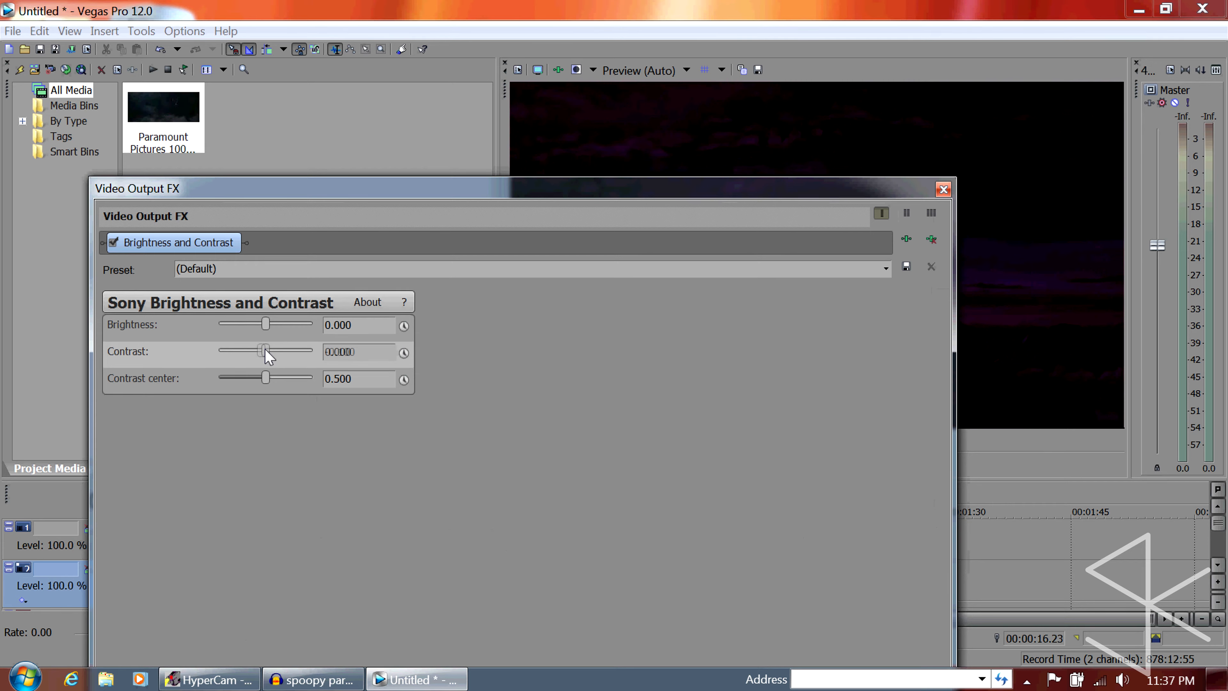
{"action": "left_click_drag", "start_coordinate": [266, 349], "coordinate": [262, 351]}
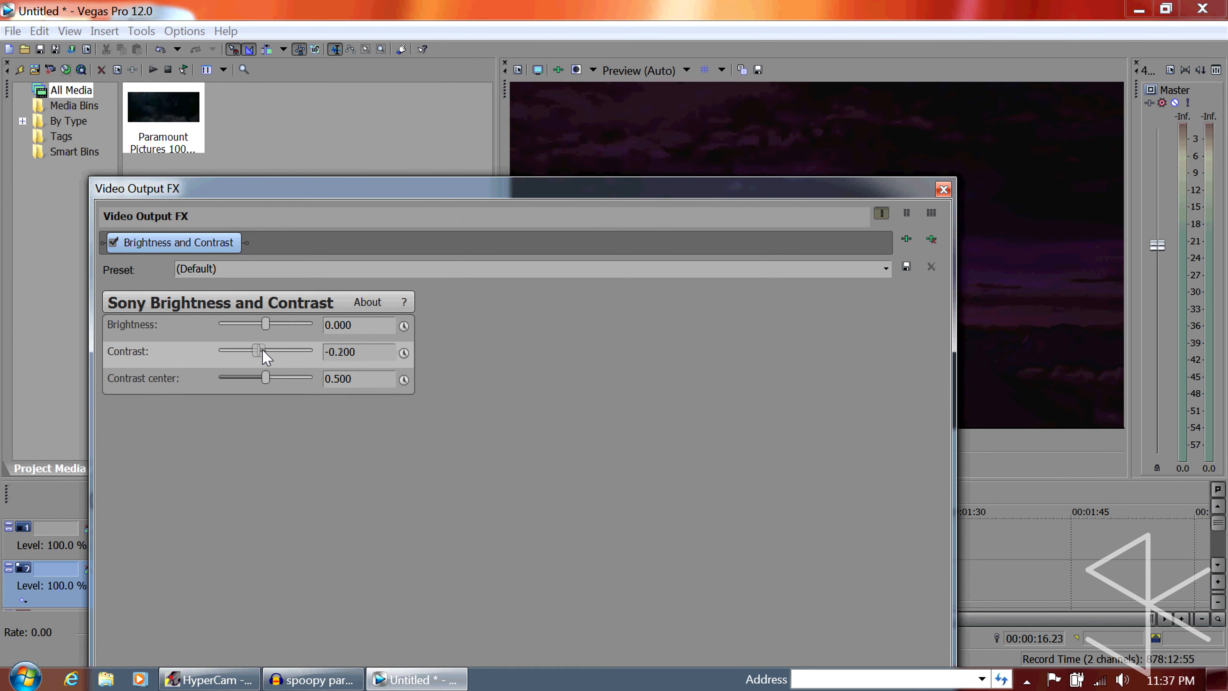
{"action": "double_click", "coordinate": [263, 351]}
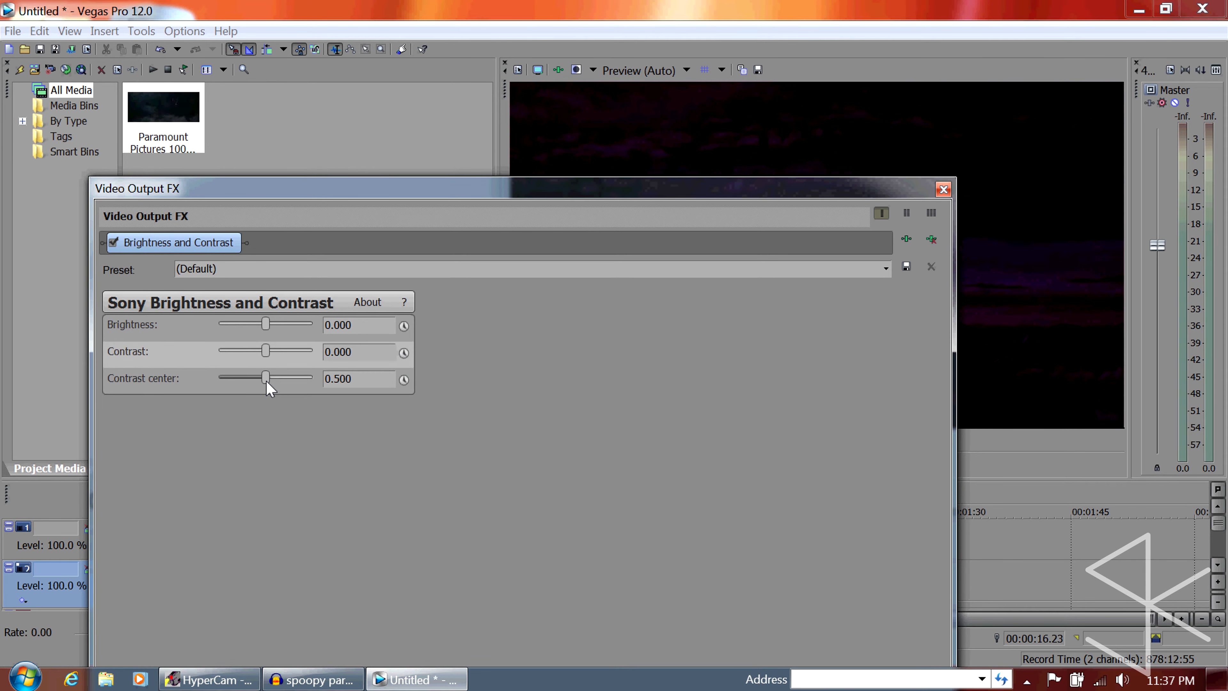
{"action": "scroll", "coordinate": [273, 386], "scroll_direction": "down", "scroll_amount": 5}
{"action": "left_click_drag", "start_coordinate": [348, 196], "coordinate": [516, 430]}
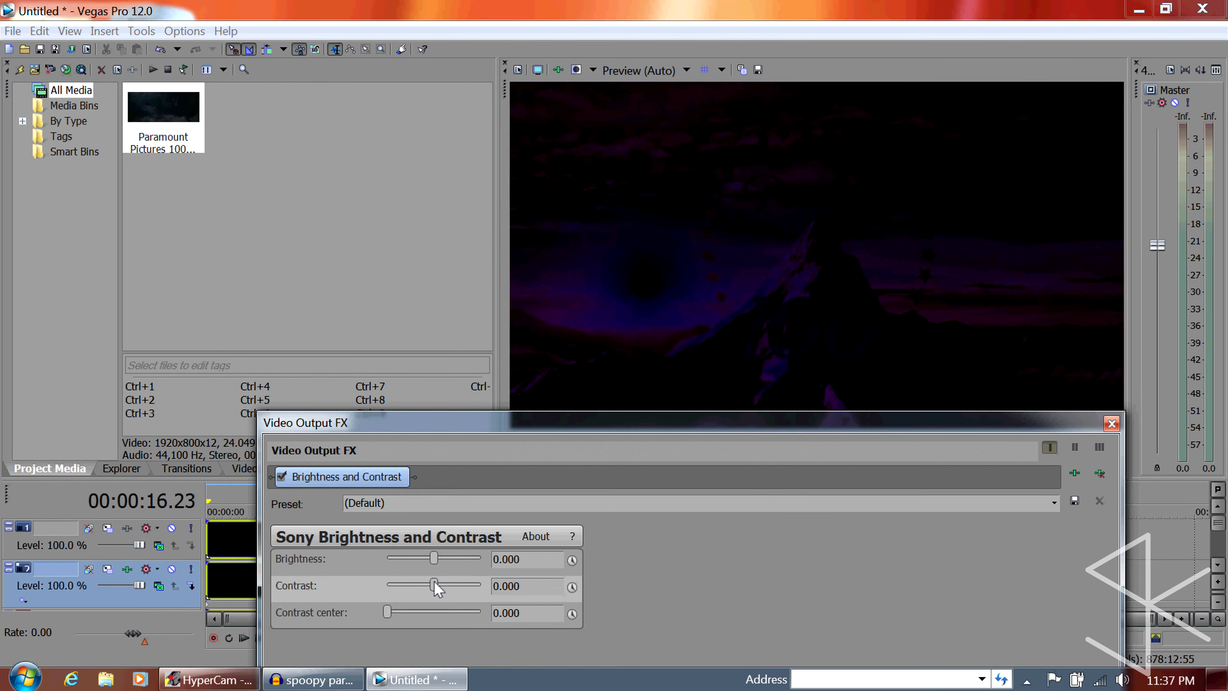
{"action": "left_click_drag", "start_coordinate": [541, 583], "coordinate": [501, 610]}
{"action": "key", "text": "Return"}
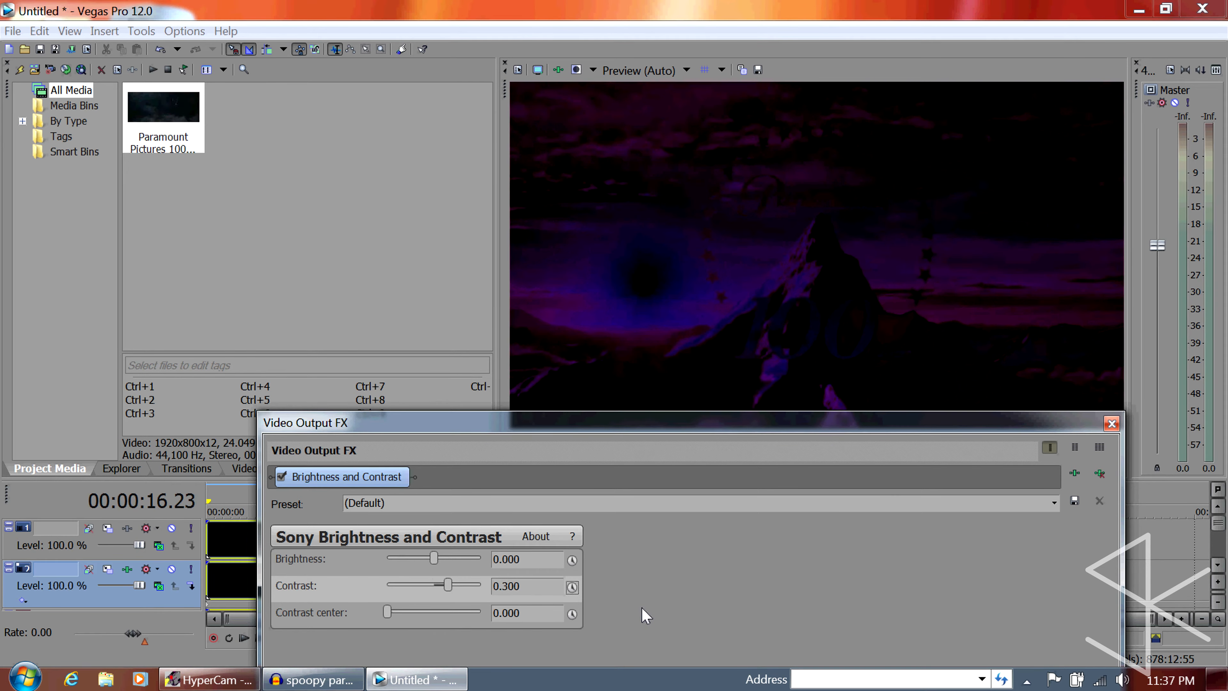
{"action": "left_click", "coordinate": [1111, 424]}
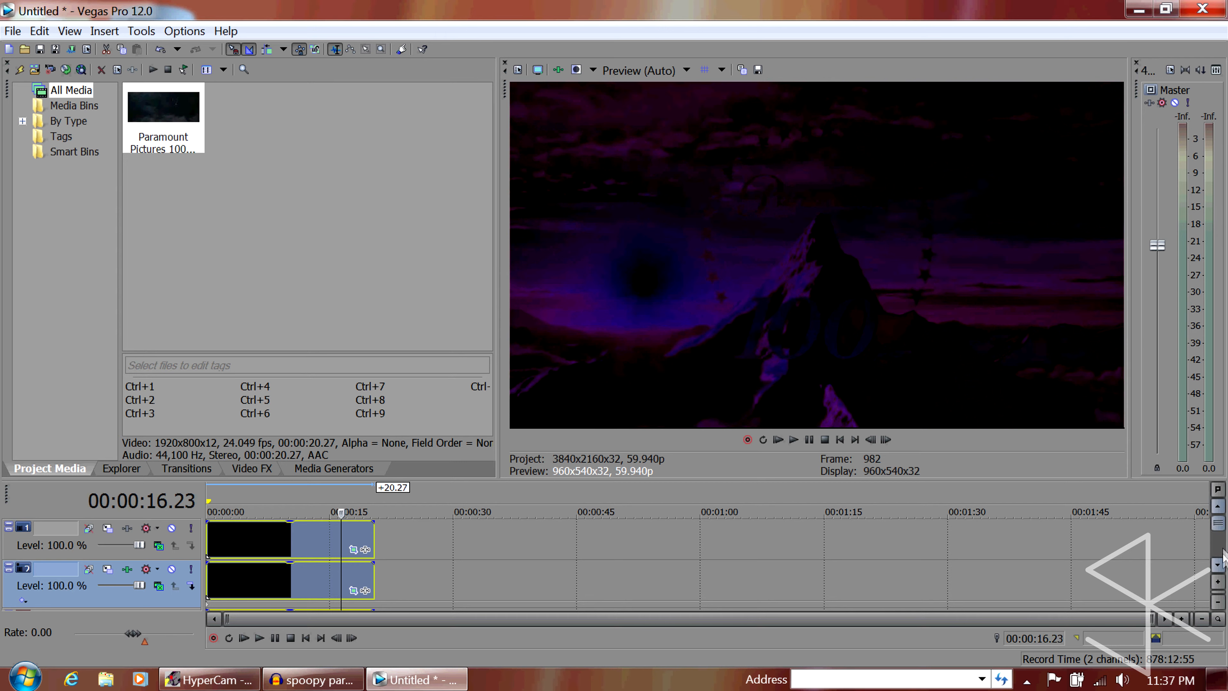
Delete the clip's original audio track below the two video tracks
{"action": "left_click", "coordinate": [1219, 565]}
{"action": "left_click", "coordinate": [1218, 565]}
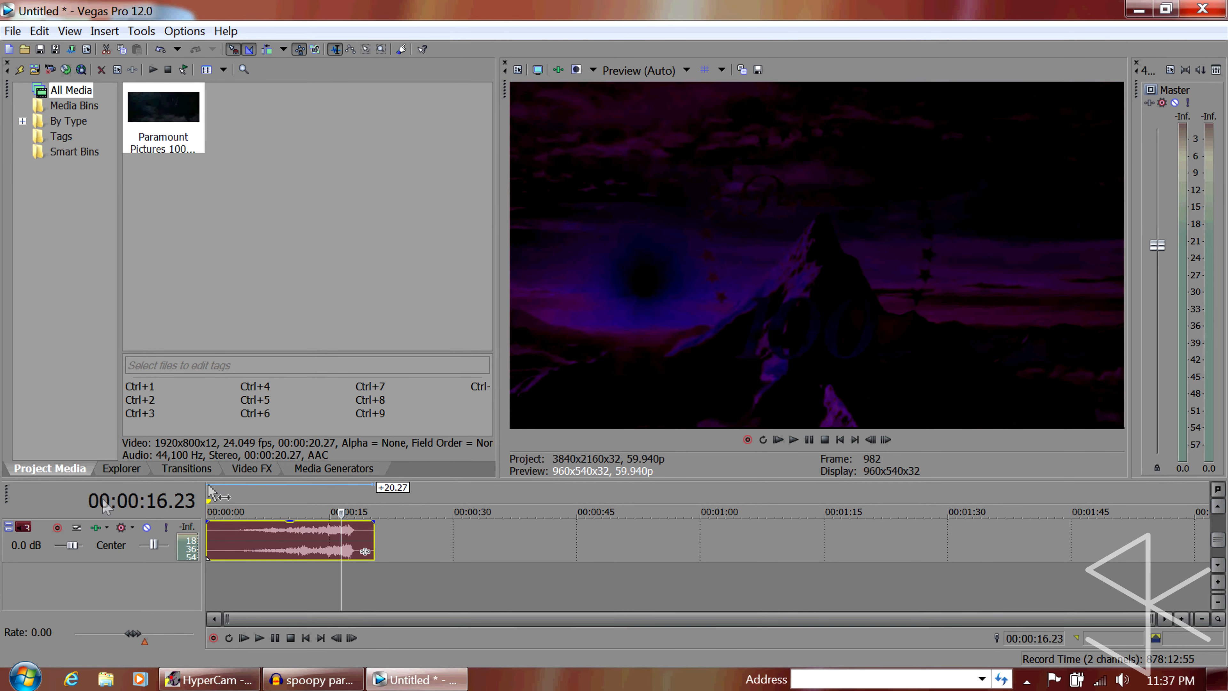
{"action": "left_click", "coordinate": [134, 559]}
{"action": "scroll", "coordinate": [138, 565], "scroll_direction": "up", "scroll_amount": 1}
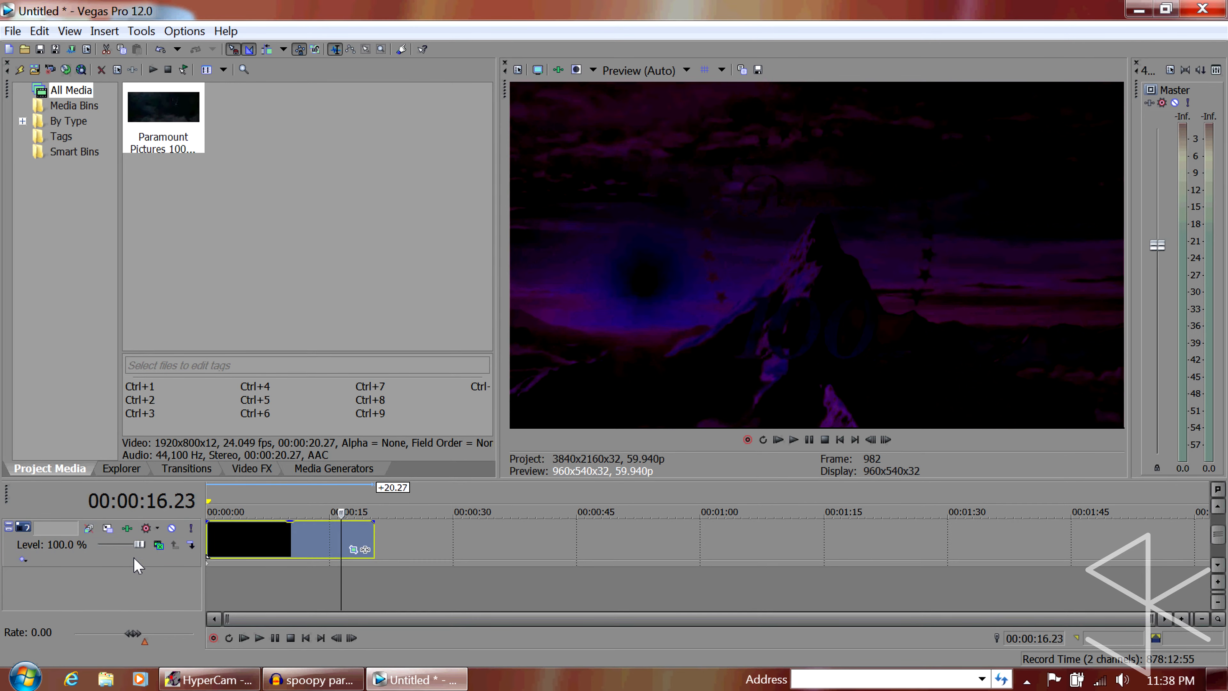
Import "pooramount ooooooooooooh.wav" from the Music library and place it at the timeline's start on a new track below the video
{"action": "left_click", "coordinate": [34, 69]}
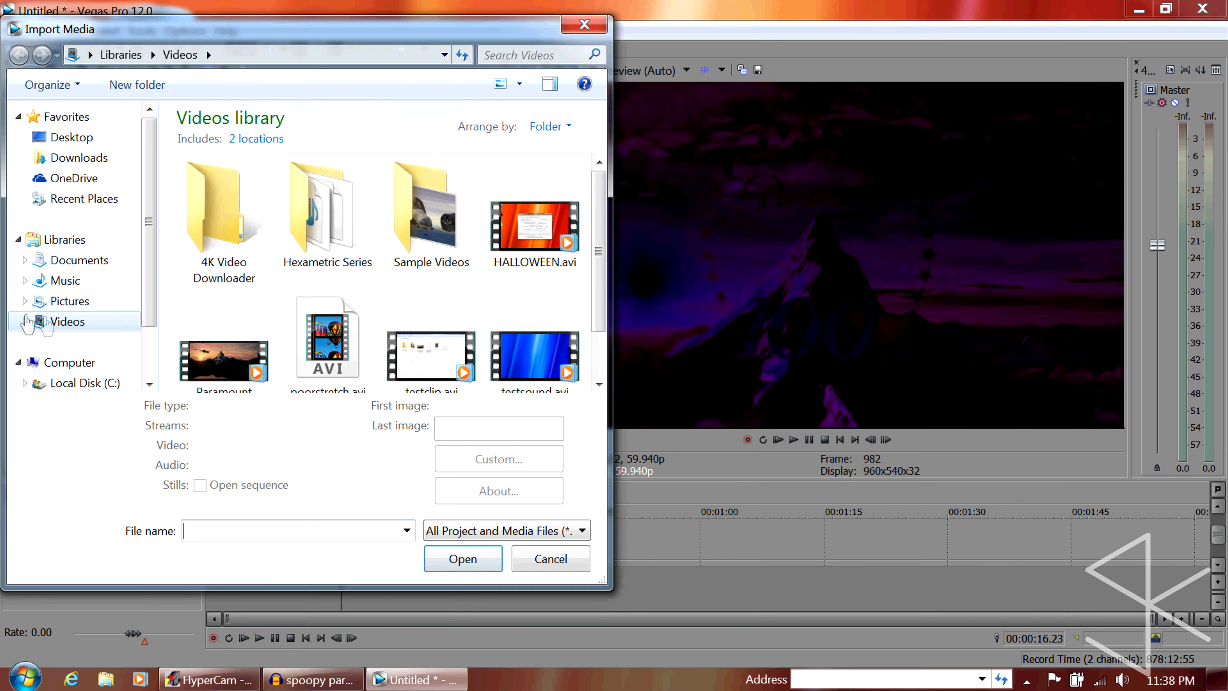
{"action": "left_click", "coordinate": [76, 281]}
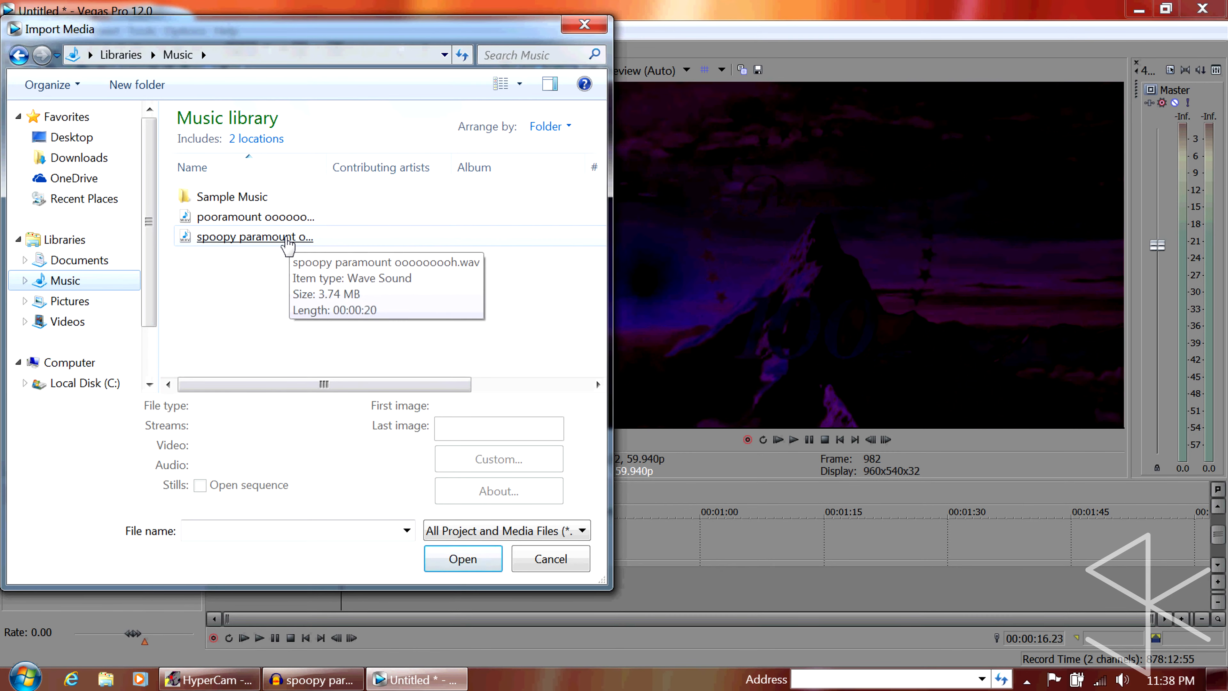
{"action": "left_click", "coordinate": [283, 237]}
{"action": "left_click", "coordinate": [283, 222]}
{"action": "double_click", "coordinate": [284, 222]}
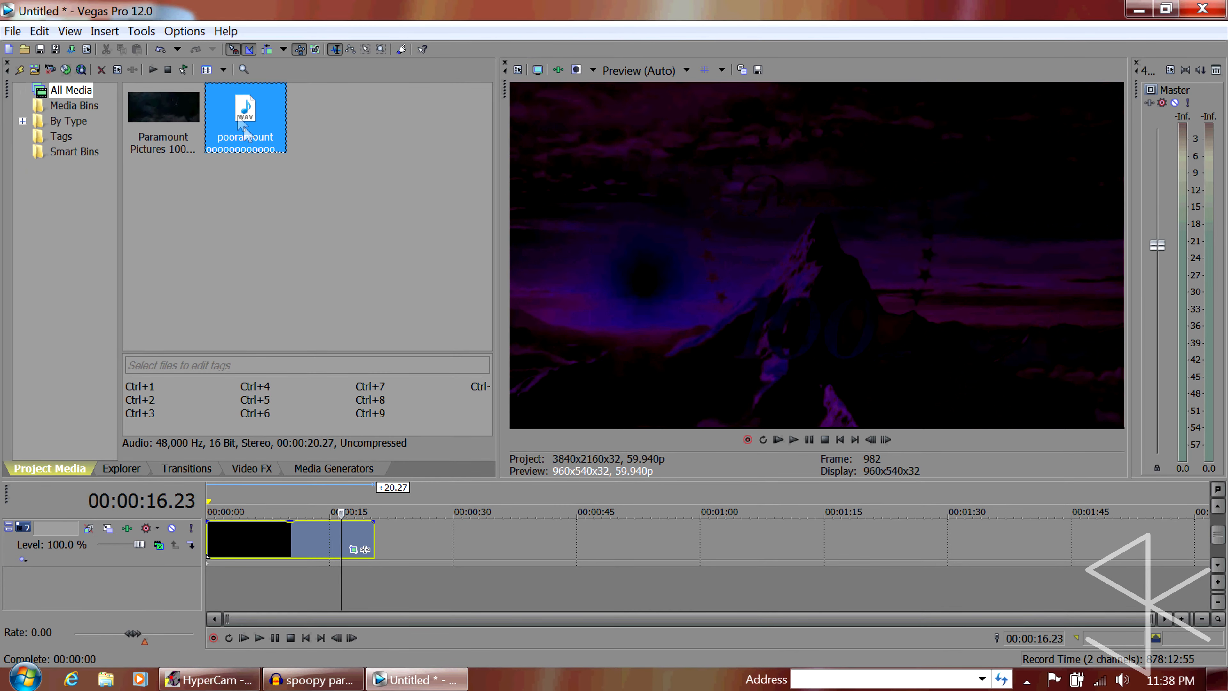
{"action": "left_click_drag", "start_coordinate": [244, 113], "coordinate": [138, 602]}
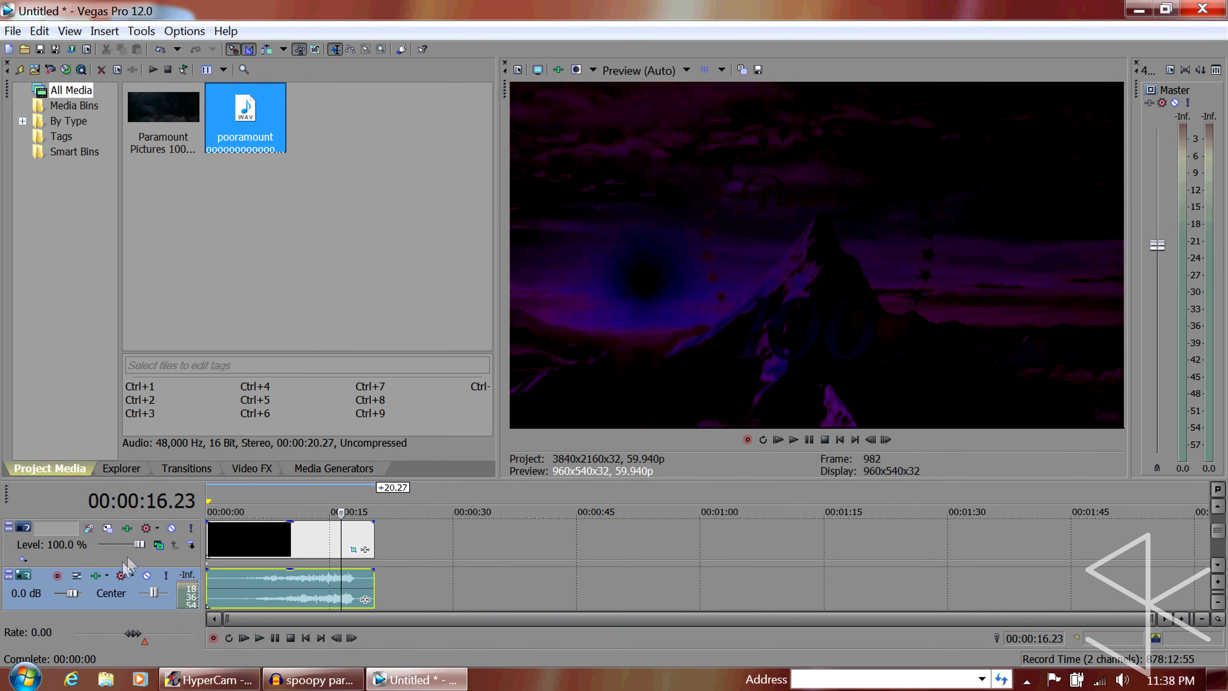
Play the project from the start to check the processed video with the stretched audio, and stop the playback
{"action": "left_click", "coordinate": [841, 446]}
{"action": "left_click", "coordinate": [779, 440]}
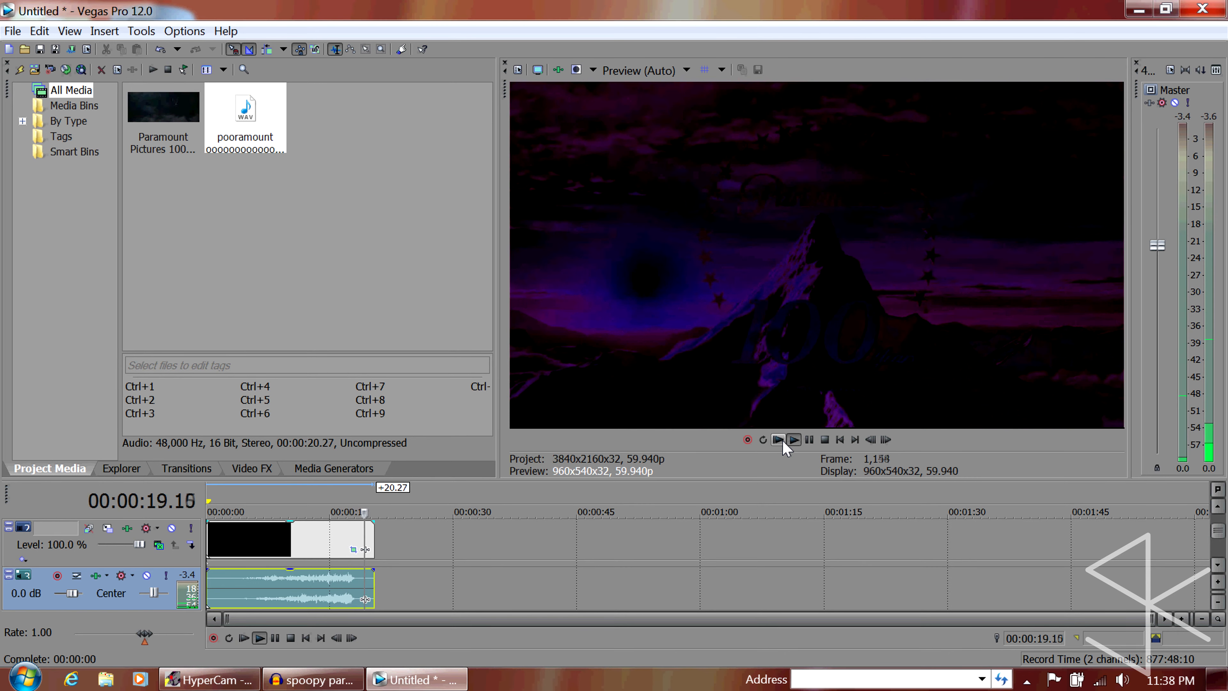
{"action": "left_click", "coordinate": [823, 440]}
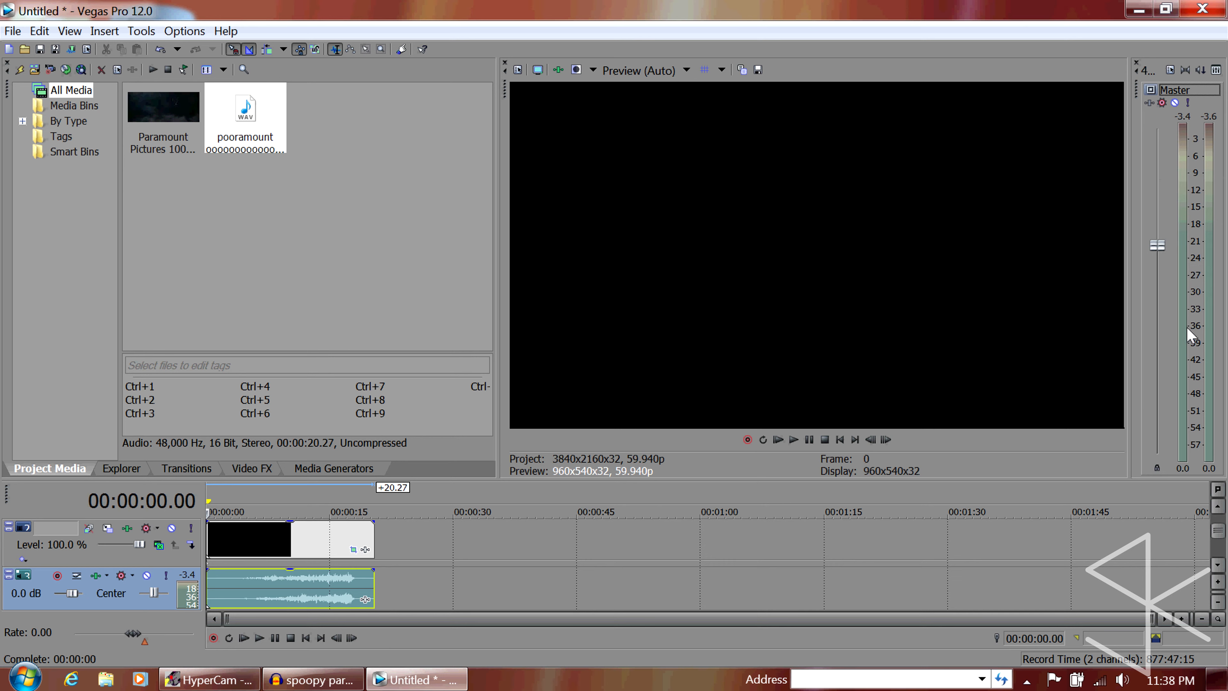
Raise the master output level to 3.4 dB and return the playhead to the project's start
{"action": "scroll", "coordinate": [1155, 243], "scroll_direction": "up", "scroll_amount": 3}
{"action": "scroll", "coordinate": [1157, 244], "scroll_direction": "up", "scroll_amount": 4}
{"action": "scroll", "coordinate": [1189, 255], "scroll_direction": "down", "scroll_amount": 1}
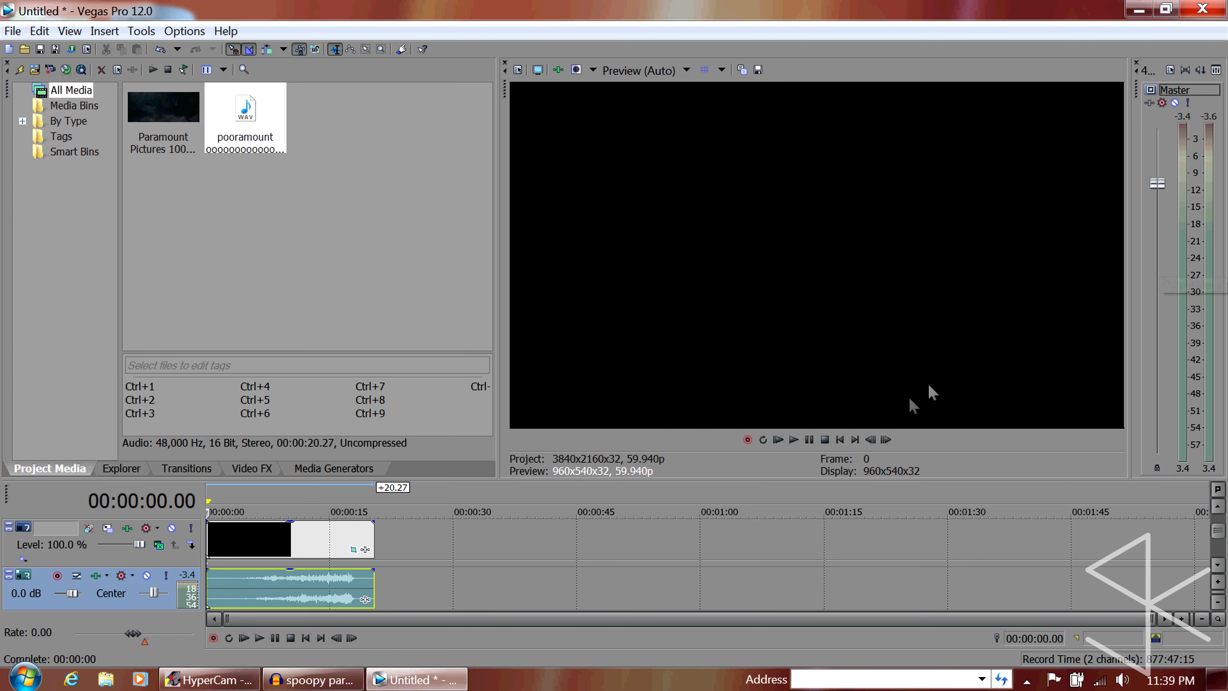
{"action": "left_click", "coordinate": [841, 440]}
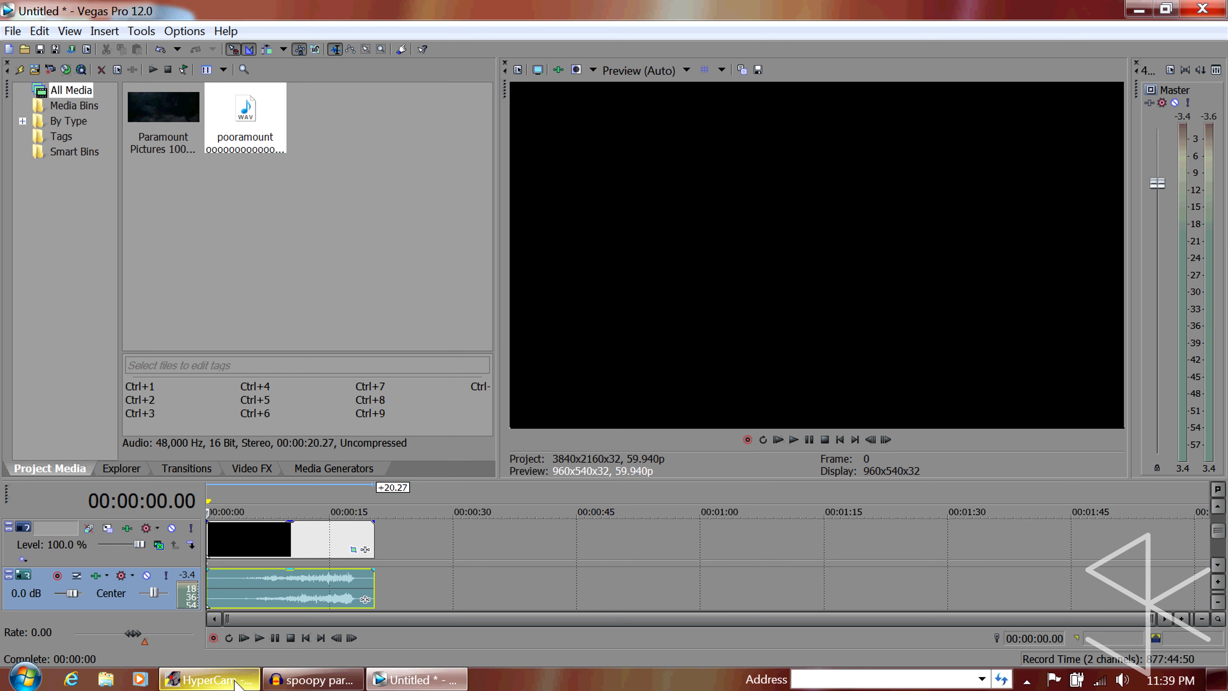
{"action": "mouse_move", "coordinate": [234, 684]}
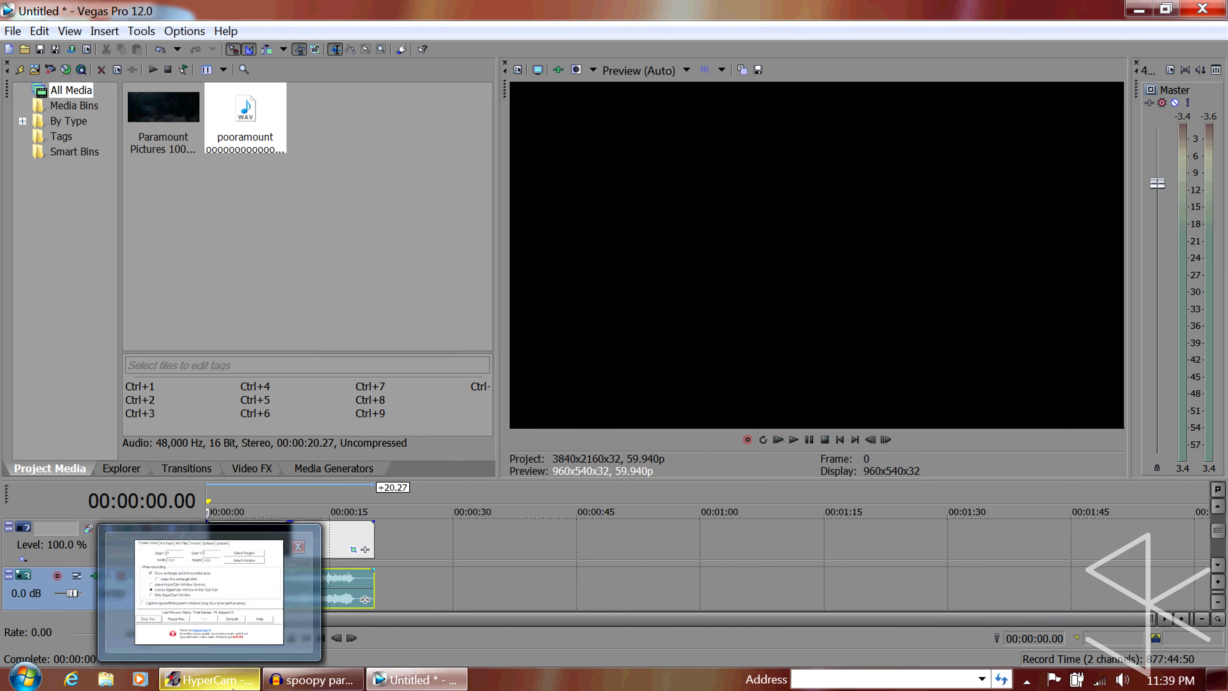
{"action": "left_click", "coordinate": [188, 685]}
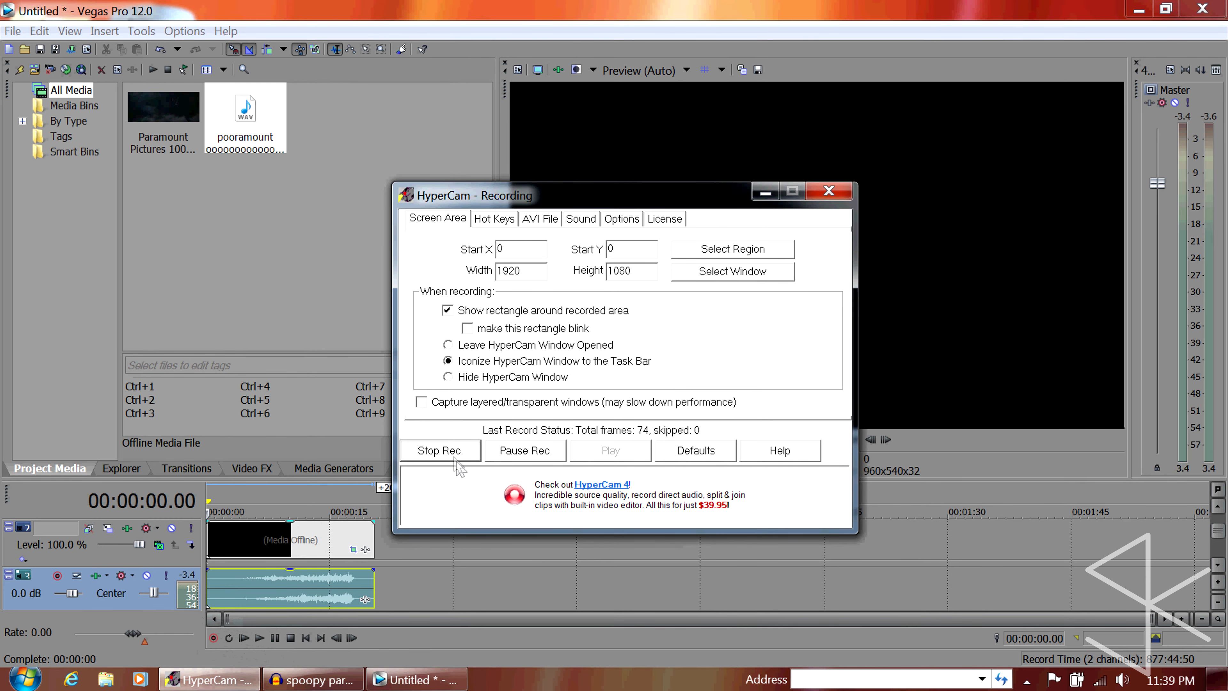